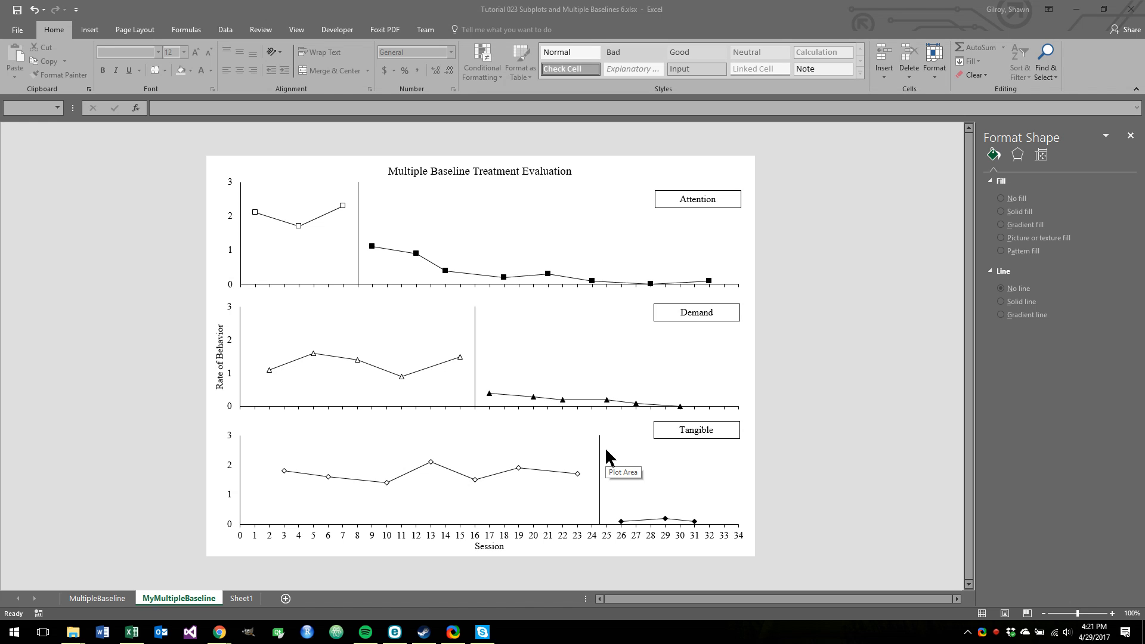
pyautogui.click(230, 41)
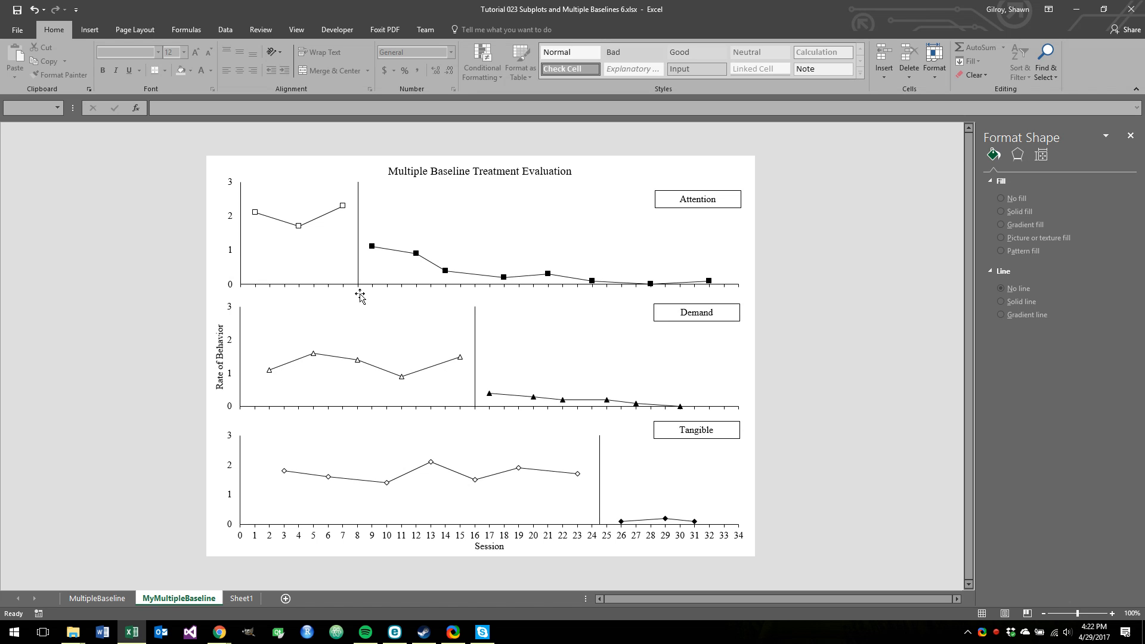
pyautogui.click(472, 290)
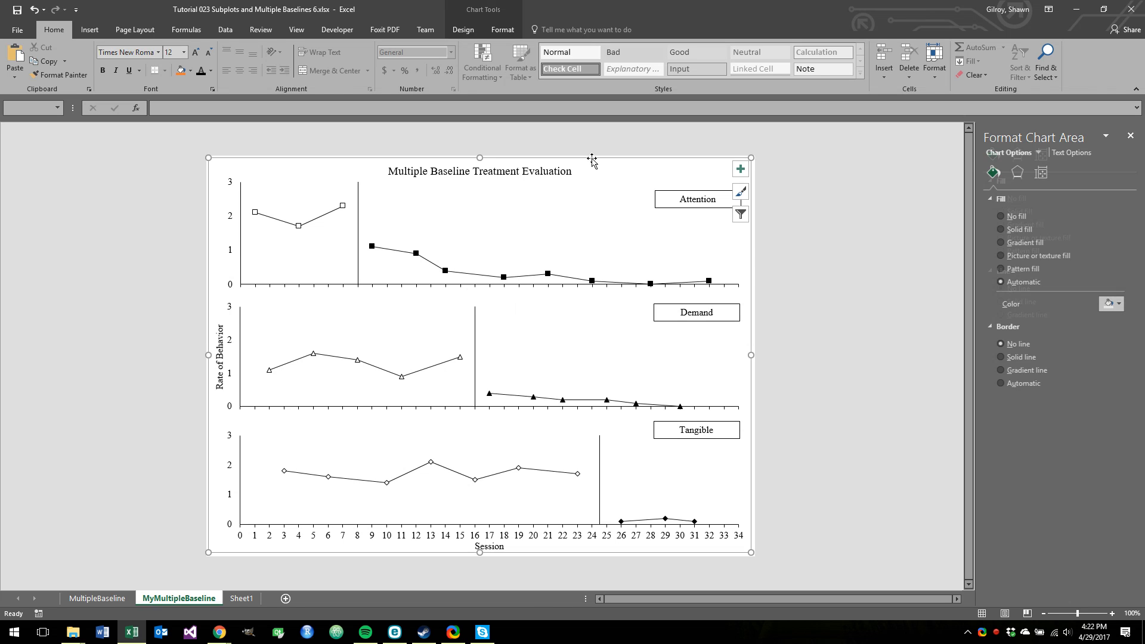
pyautogui.click(796, 205)
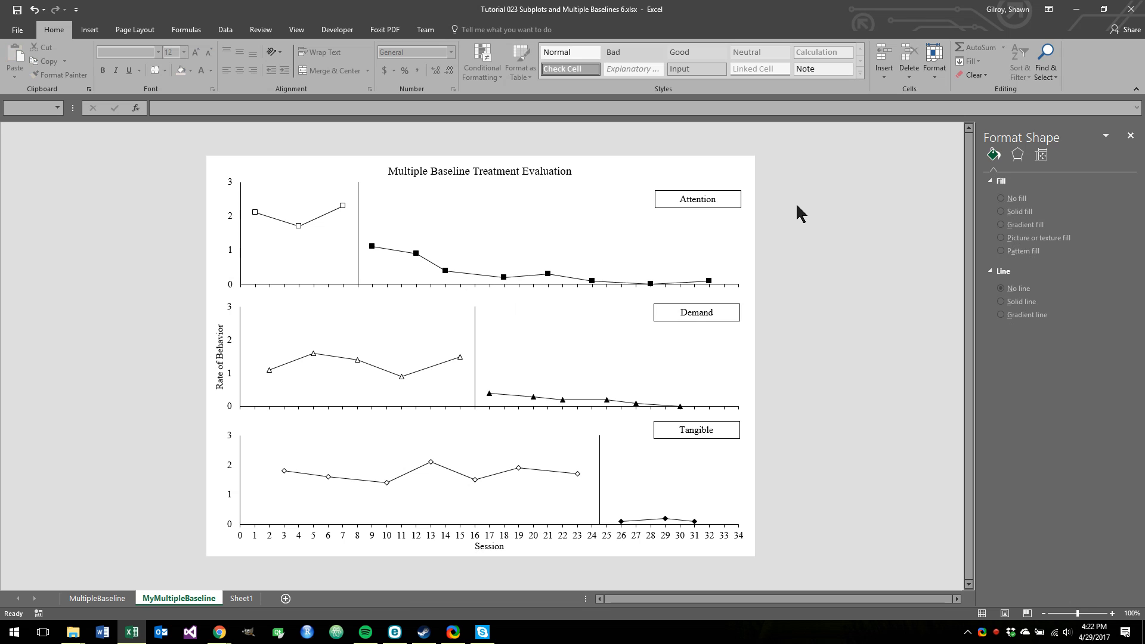
# Step: Add a text box reading "Baseline" in the empty area of Sheet1 beside the data, around columns N to R
pyautogui.click(241, 598)
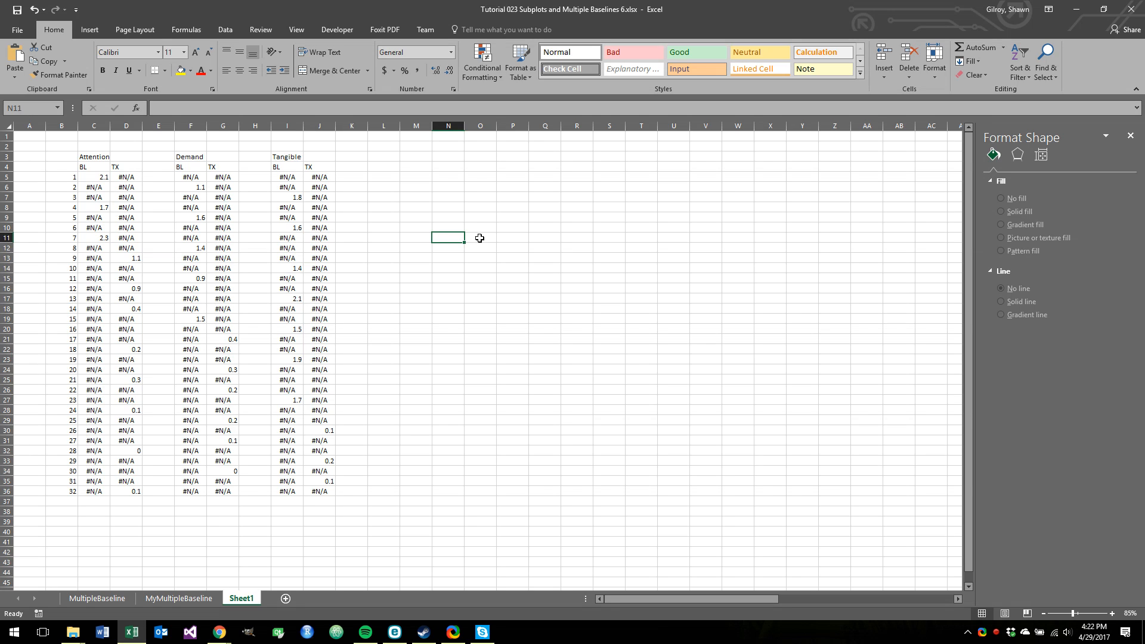
pyautogui.click(453, 217)
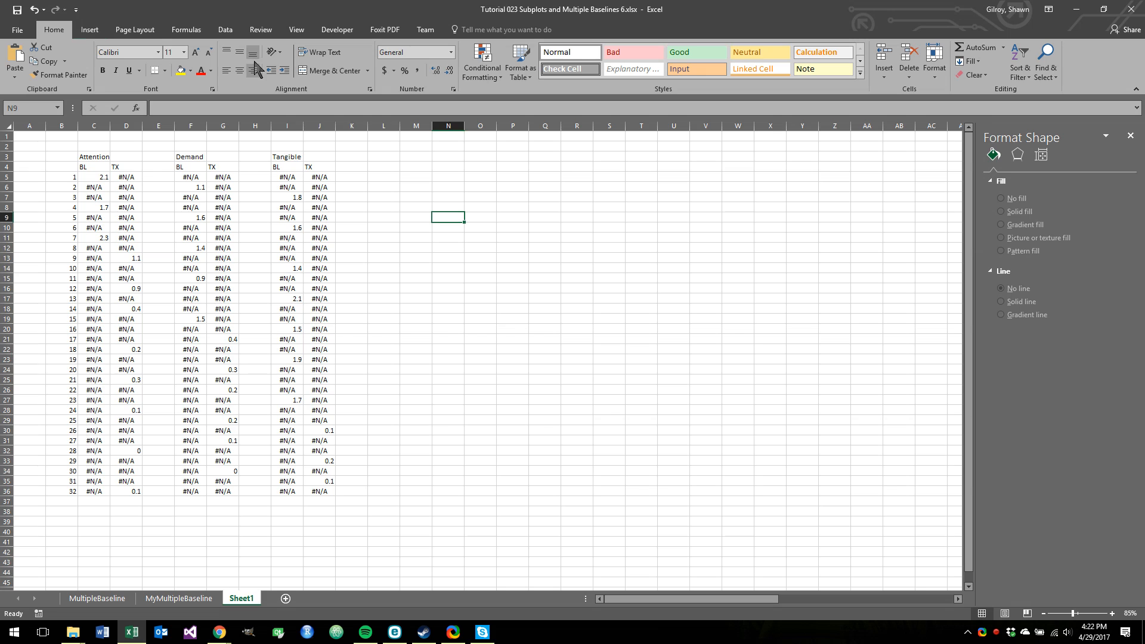
pyautogui.click(94, 33)
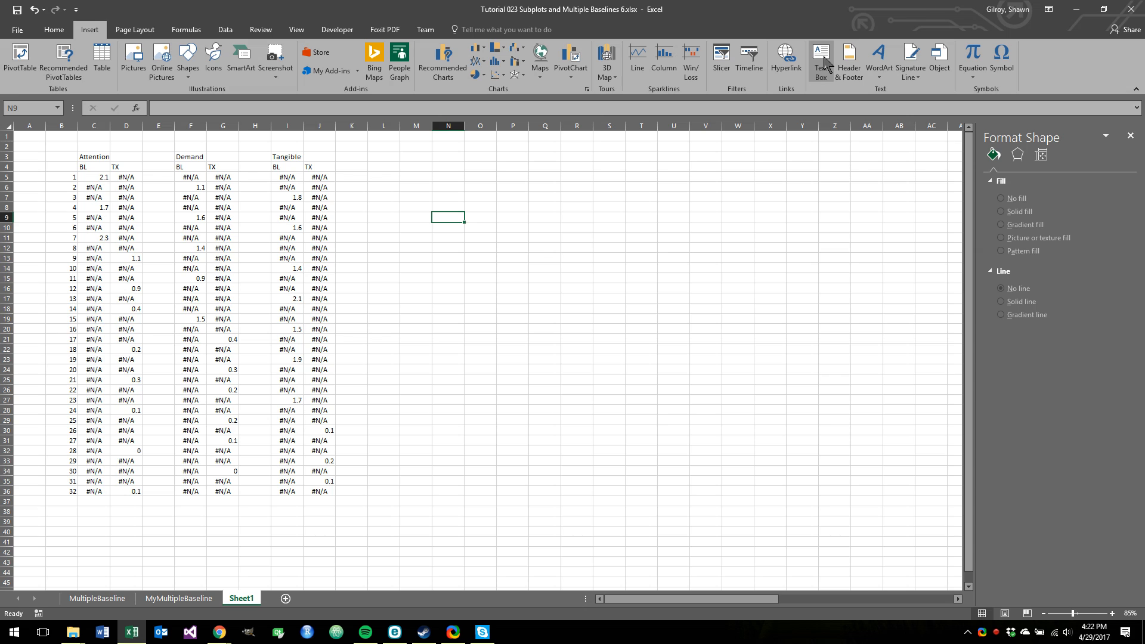
pyautogui.click(824, 60)
pyautogui.moveTo(442, 215); pyautogui.dragTo(567, 245)
pyautogui.write('B')
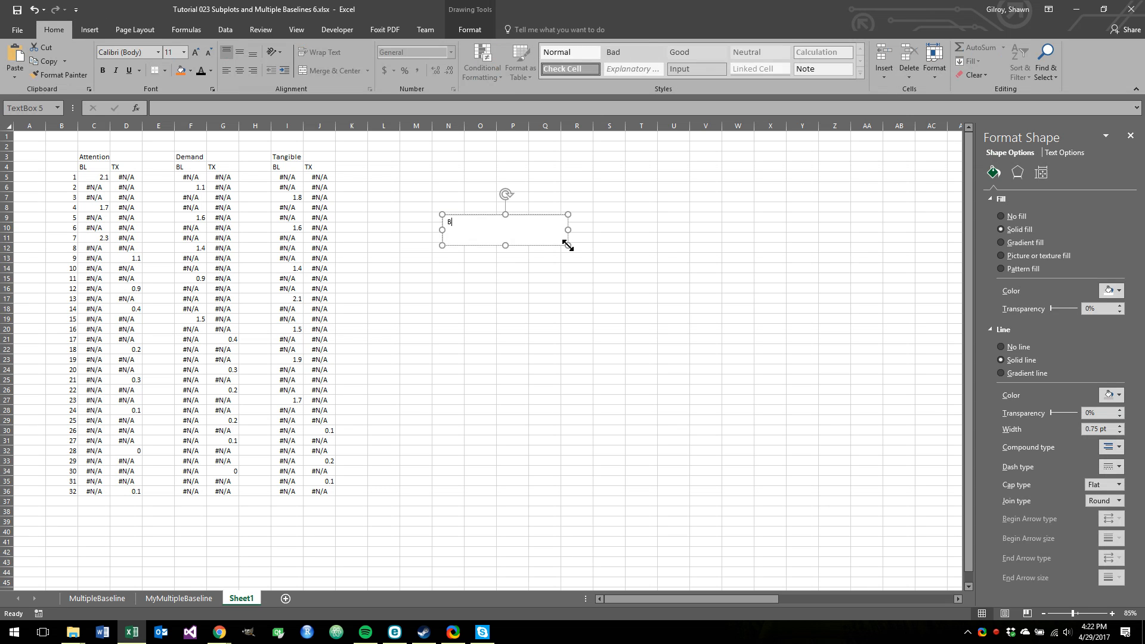
pyautogui.write('aseline')
pyautogui.click(544, 268)
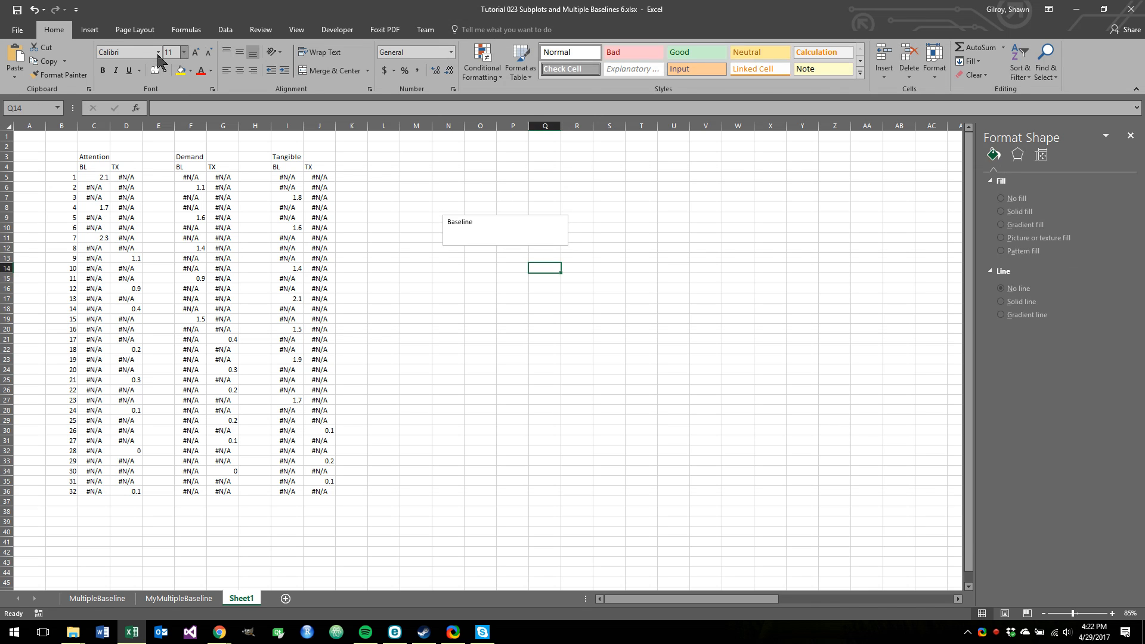
# Step: Add a second text box reading "Treatment: FC + Extinction" just below the Baseline text box
pyautogui.click(90, 30)
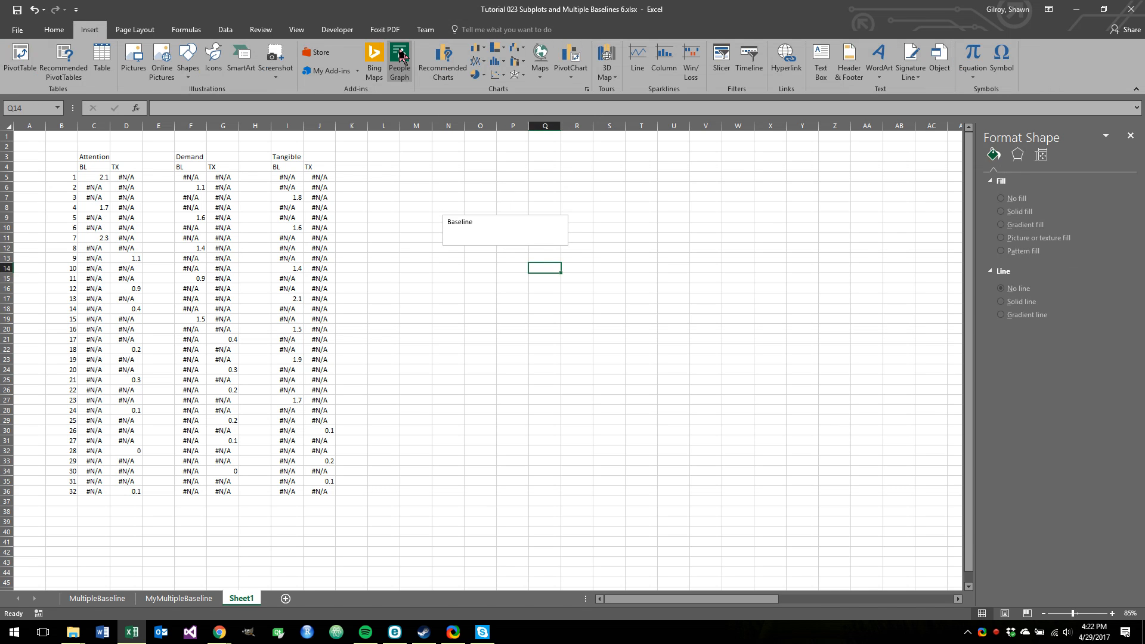
pyautogui.click(821, 59)
pyautogui.moveTo(447, 259); pyautogui.dragTo(581, 294)
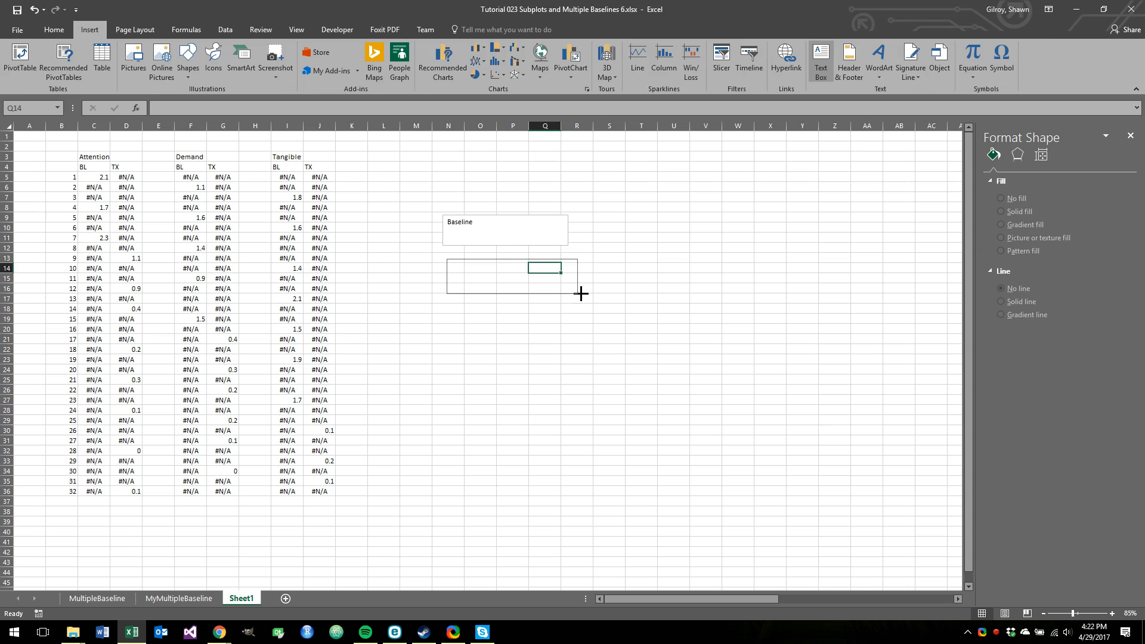
pyautogui.write('Treatm')
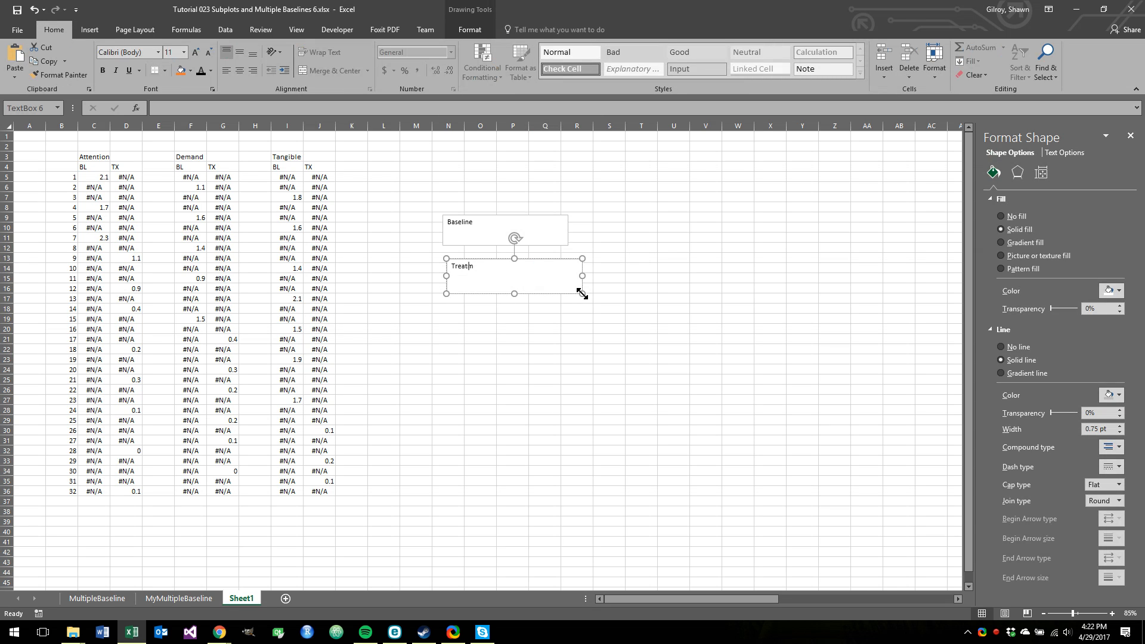
pyautogui.write('ent: F')
pyautogui.write('C + Extinction')
pyautogui.click(656, 269)
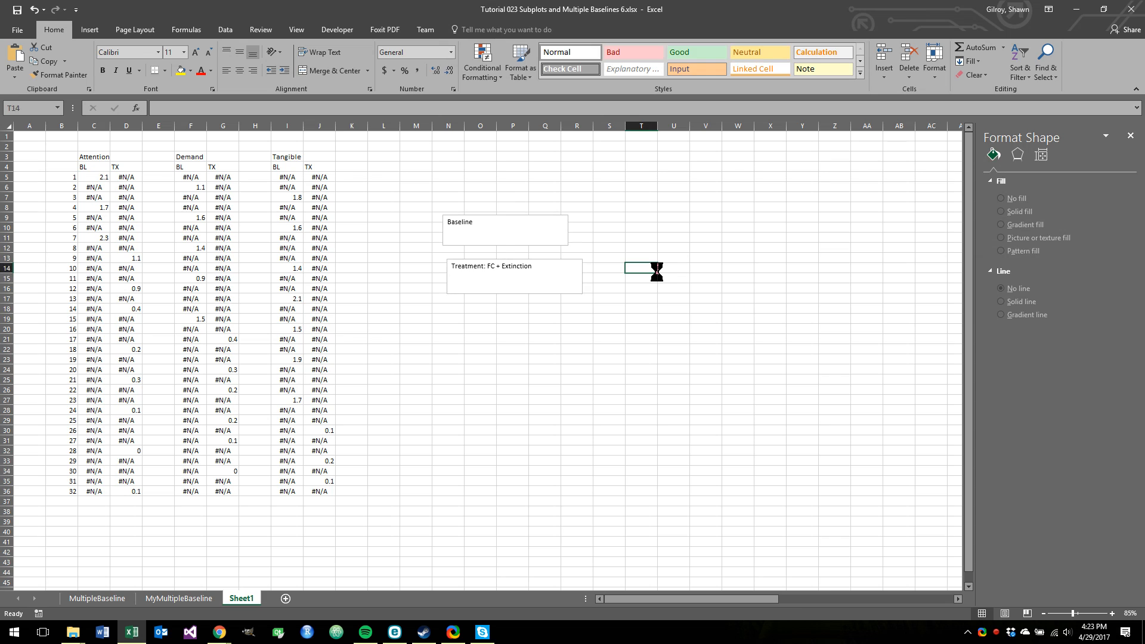
# Step: Remove the outline of the Baseline text box
pyautogui.click(528, 218)
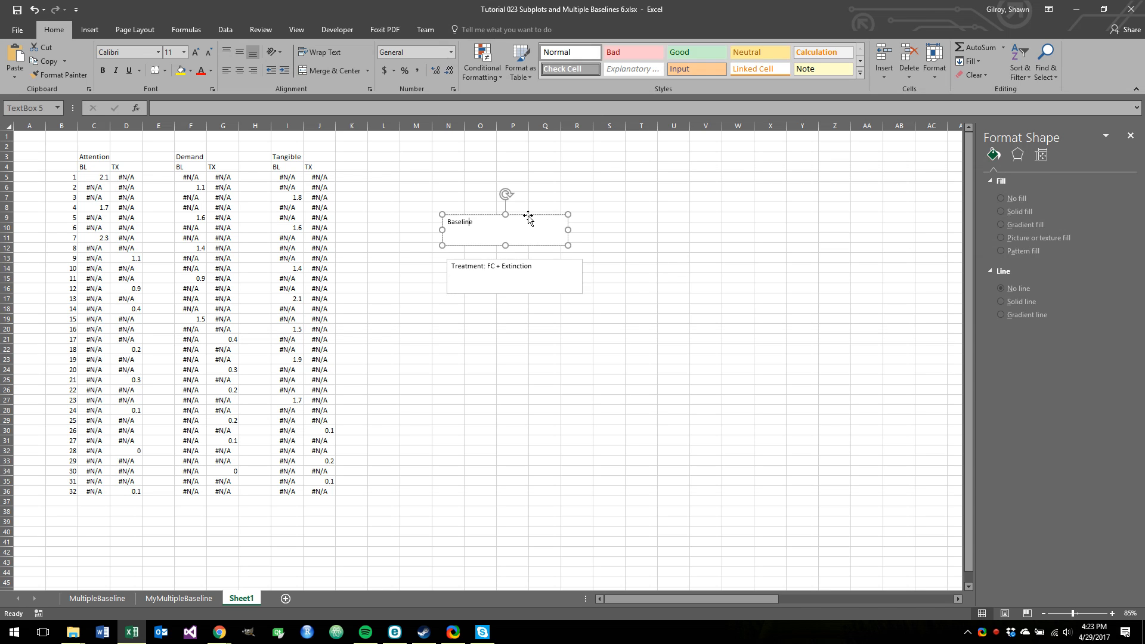
pyautogui.rightClick(528, 218)
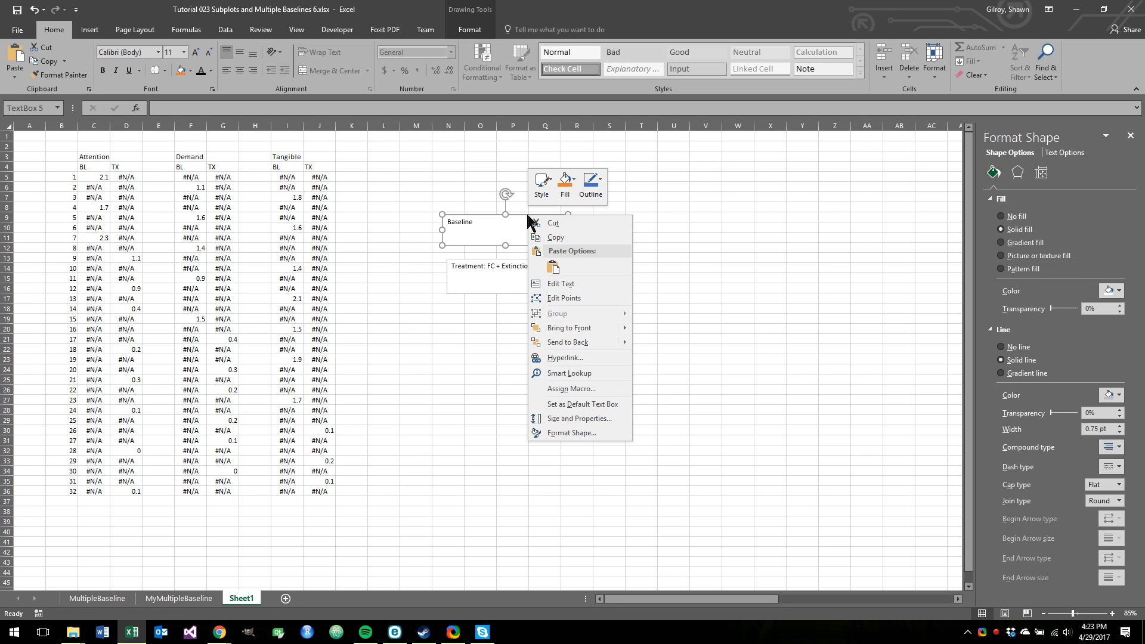
pyautogui.click(565, 428)
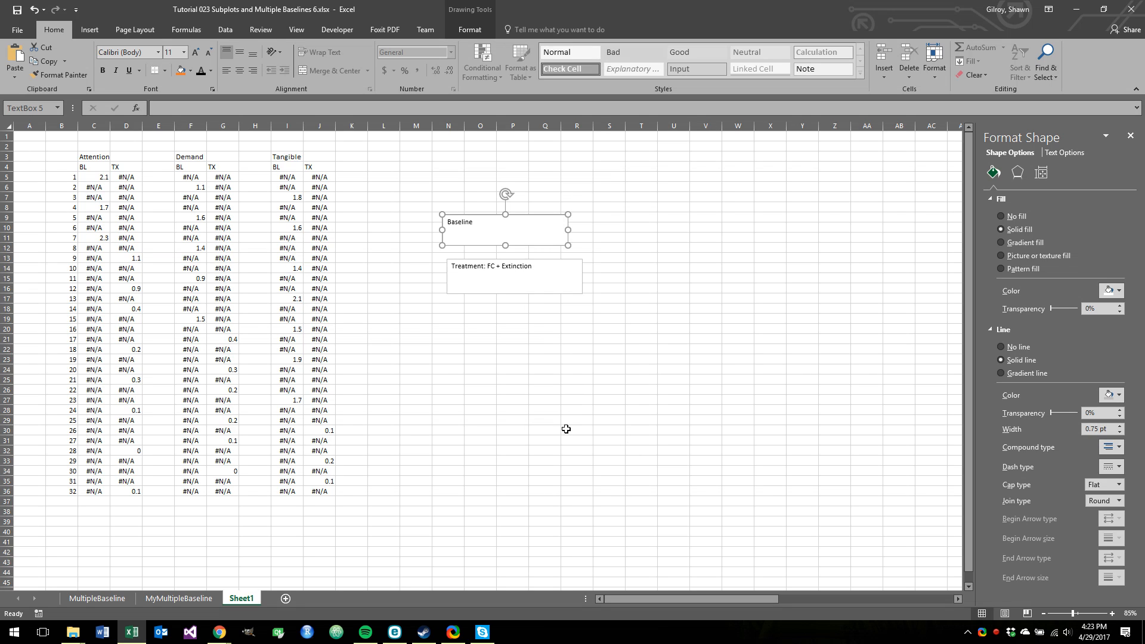
pyautogui.click(1021, 345)
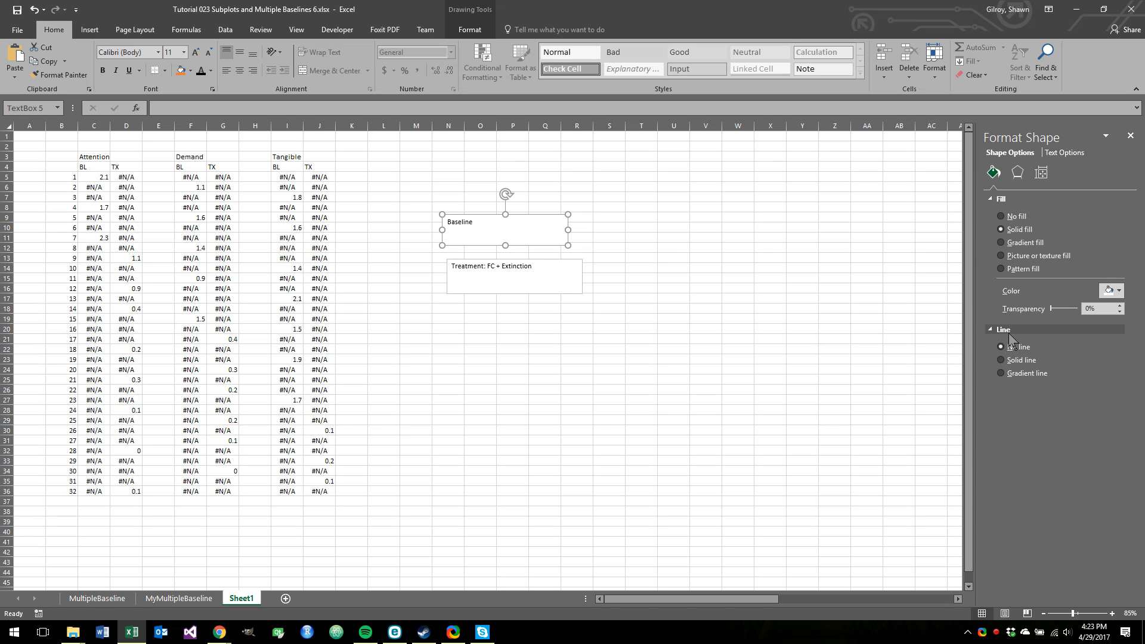
# Step: Set the Baseline text box to Times New Roman size 12 and reduce its height to fit the text
pyautogui.click(159, 52)
pyautogui.click(144, 126)
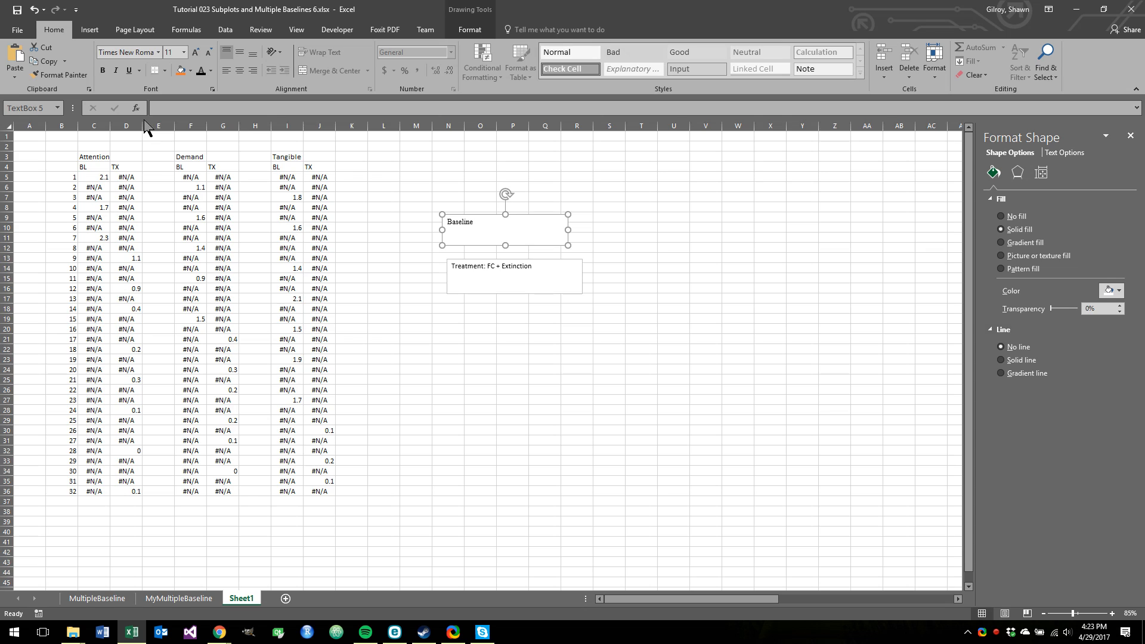
pyautogui.click(196, 53)
pyautogui.moveTo(505, 245); pyautogui.dragTo(504, 227)
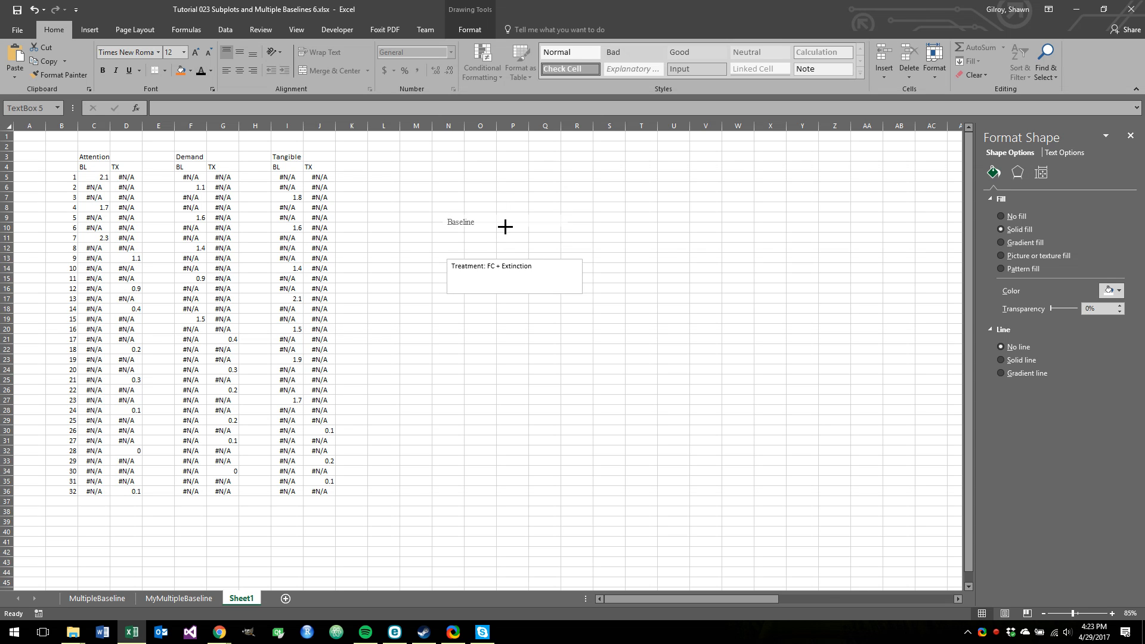
pyautogui.click(504, 243)
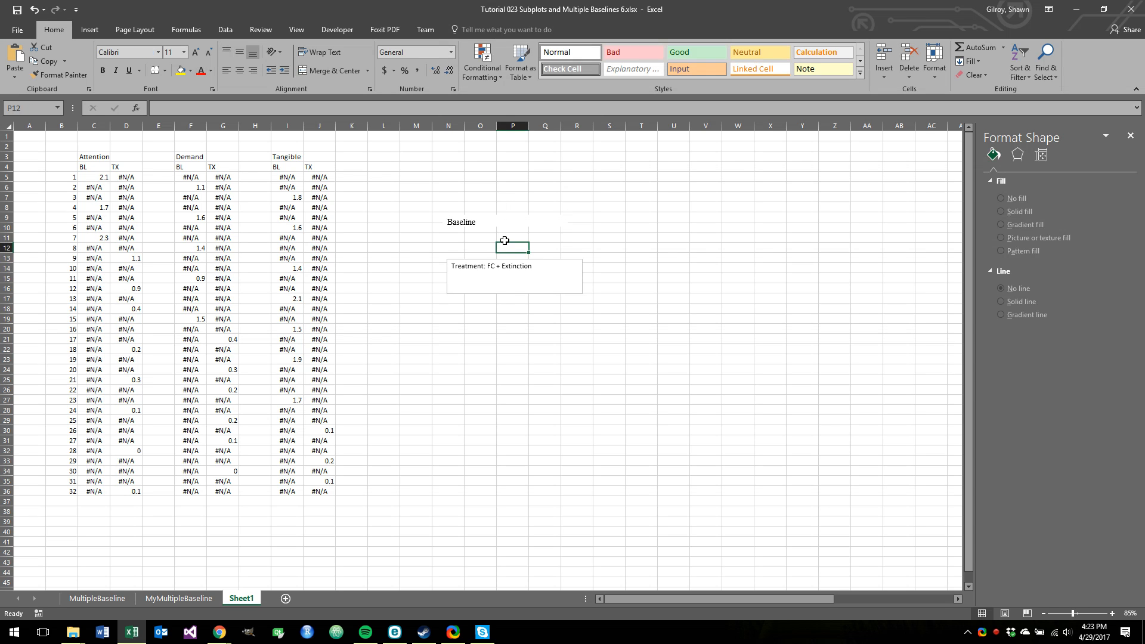
# Step: Remove the outline of the "Treatment: FC + Extinction" text box
pyautogui.click(496, 261)
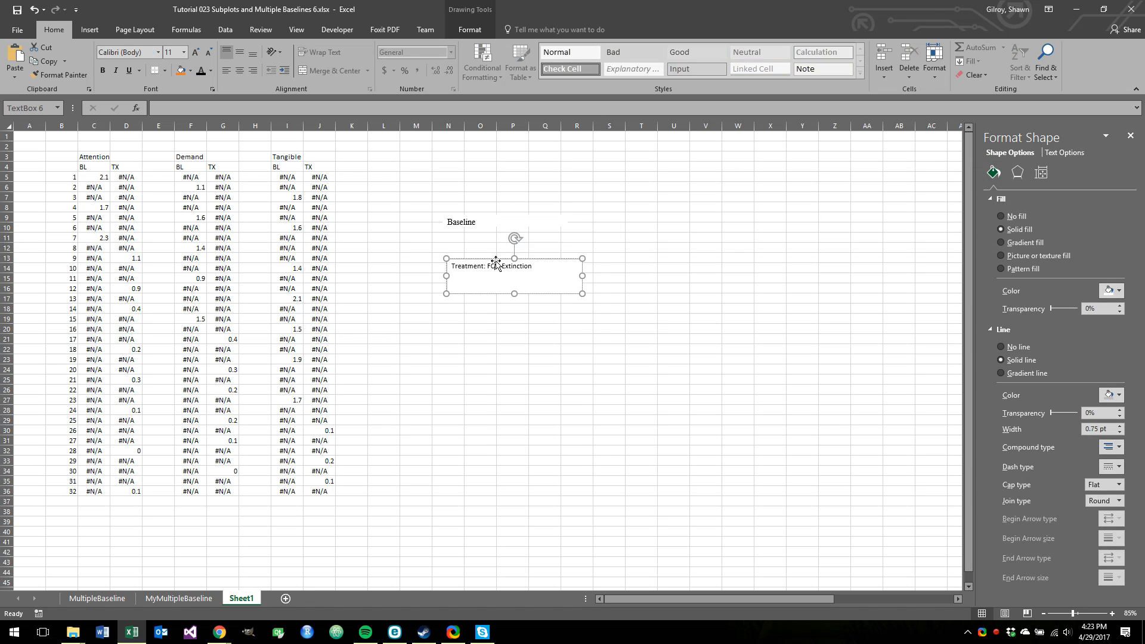
pyautogui.rightClick(496, 263)
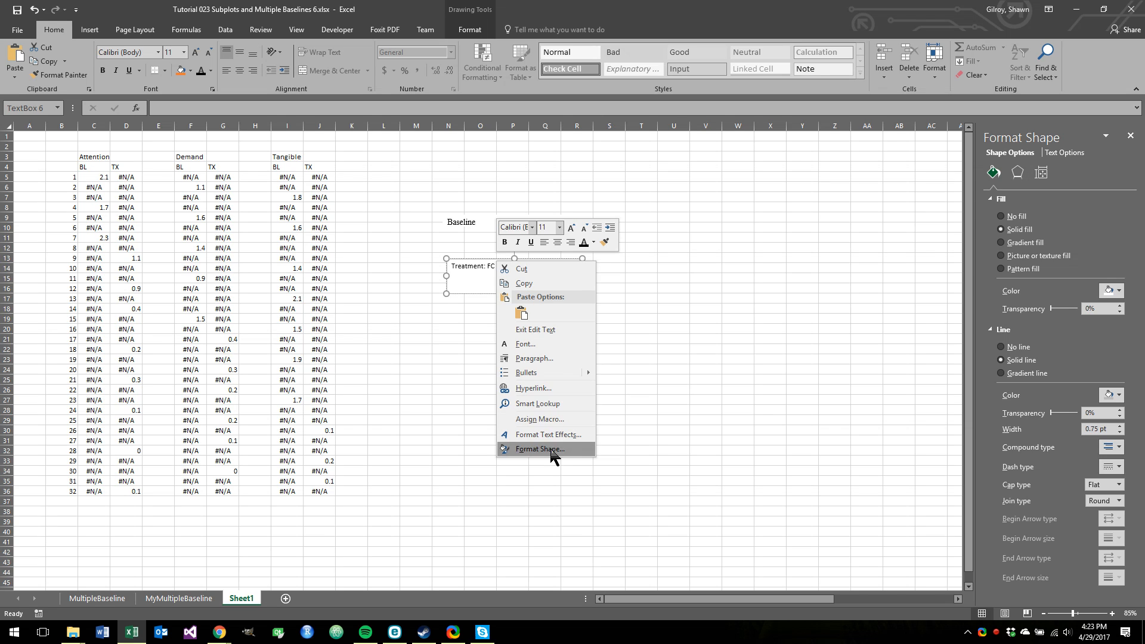
pyautogui.click(552, 450)
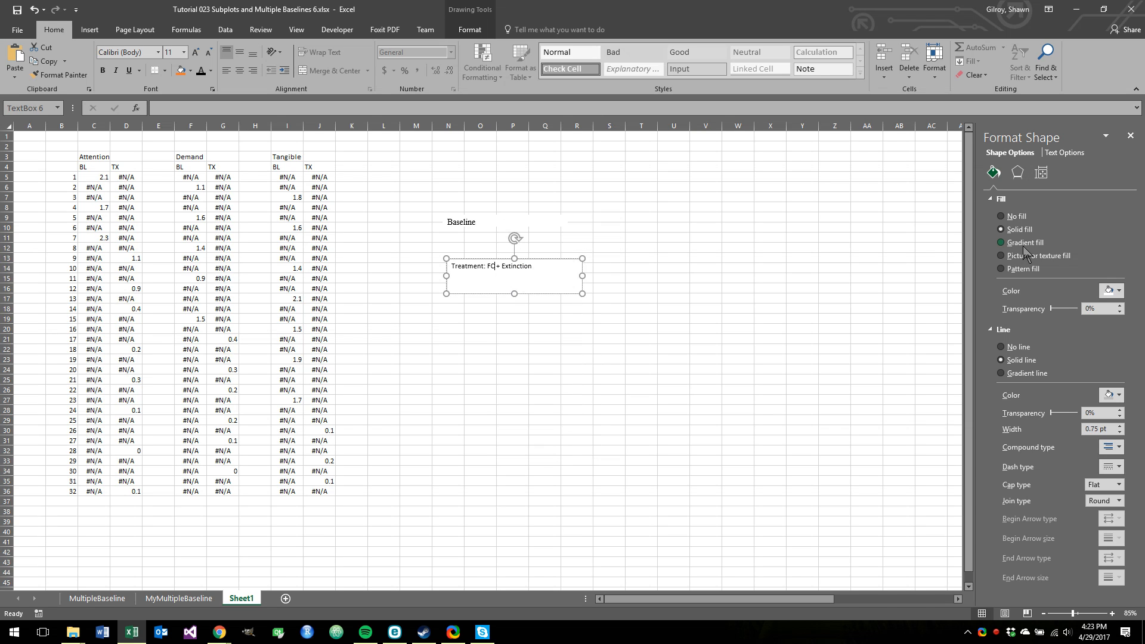
pyautogui.click(1006, 348)
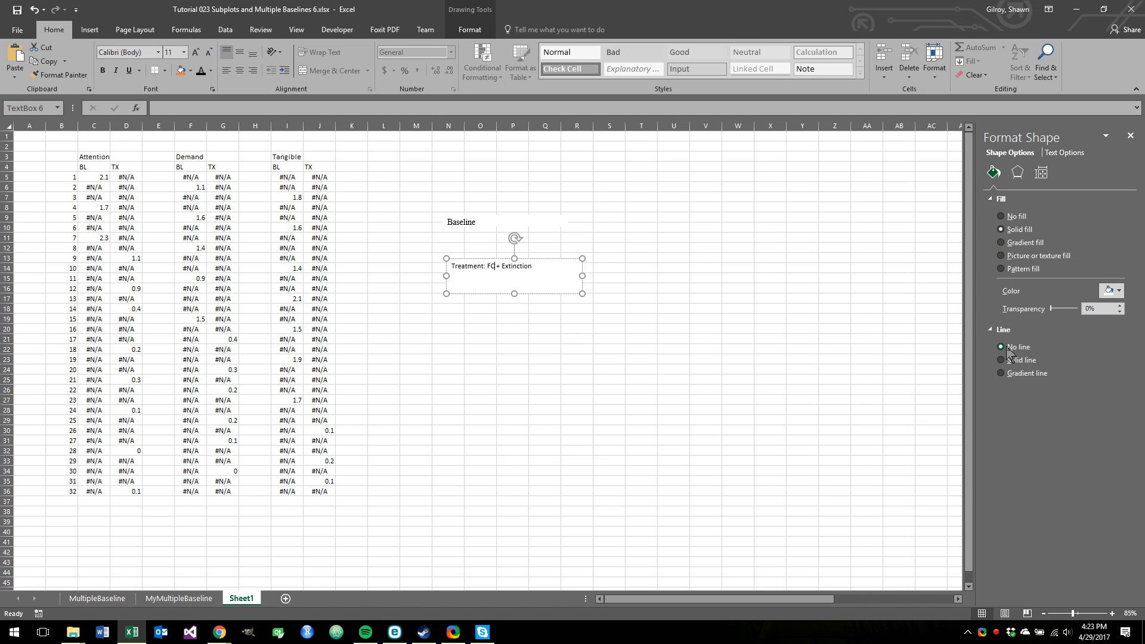
# Step: Set the Treatment text box to Times New Roman one size larger and reduce its height to fit the text
pyautogui.click(565, 258)
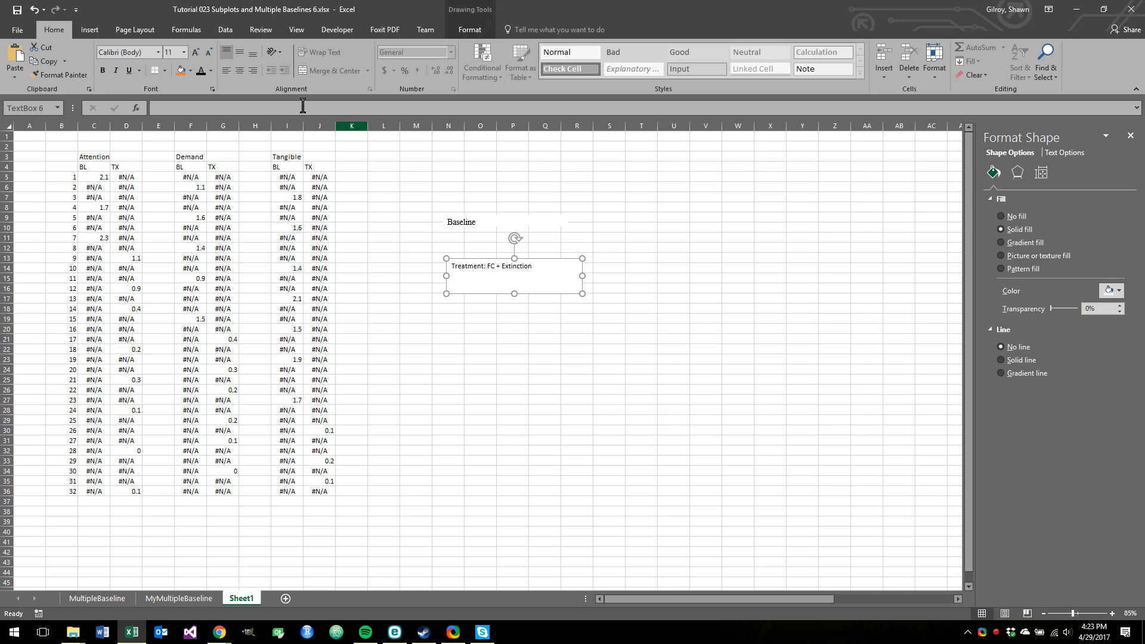
pyautogui.click(158, 52)
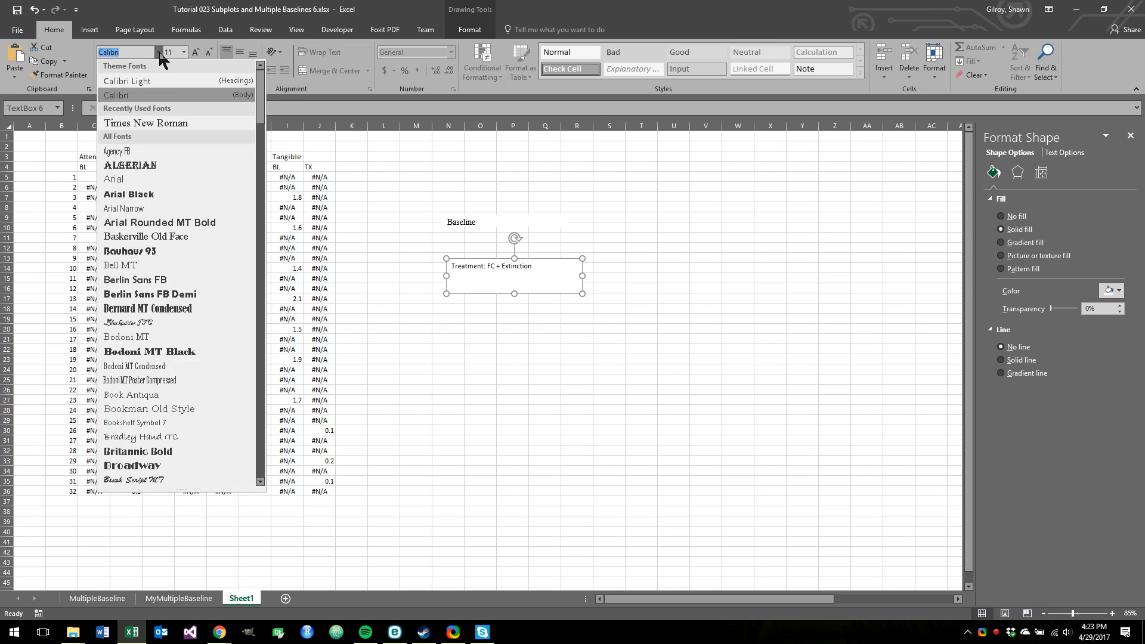
pyautogui.click(161, 127)
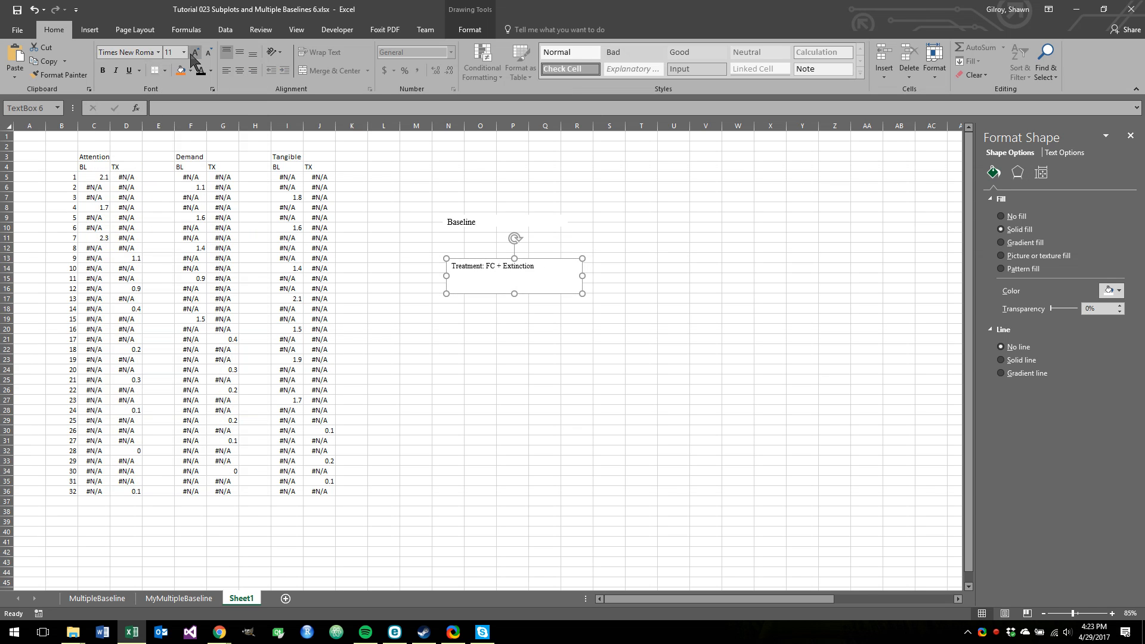
pyautogui.click(192, 54)
pyautogui.moveTo(515, 293); pyautogui.dragTo(517, 279)
pyautogui.press('Escape')
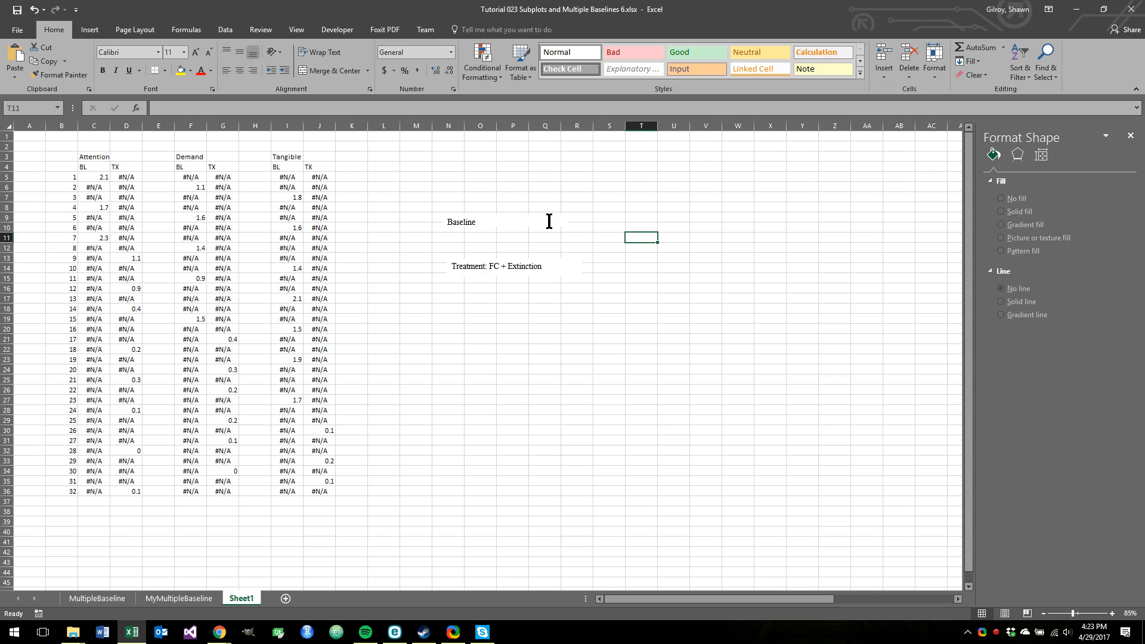
# Step: Cut the Baseline text box from Sheet1 and paste it into the chart on the MyMultipleBaseline sheet
pyautogui.click(541, 215)
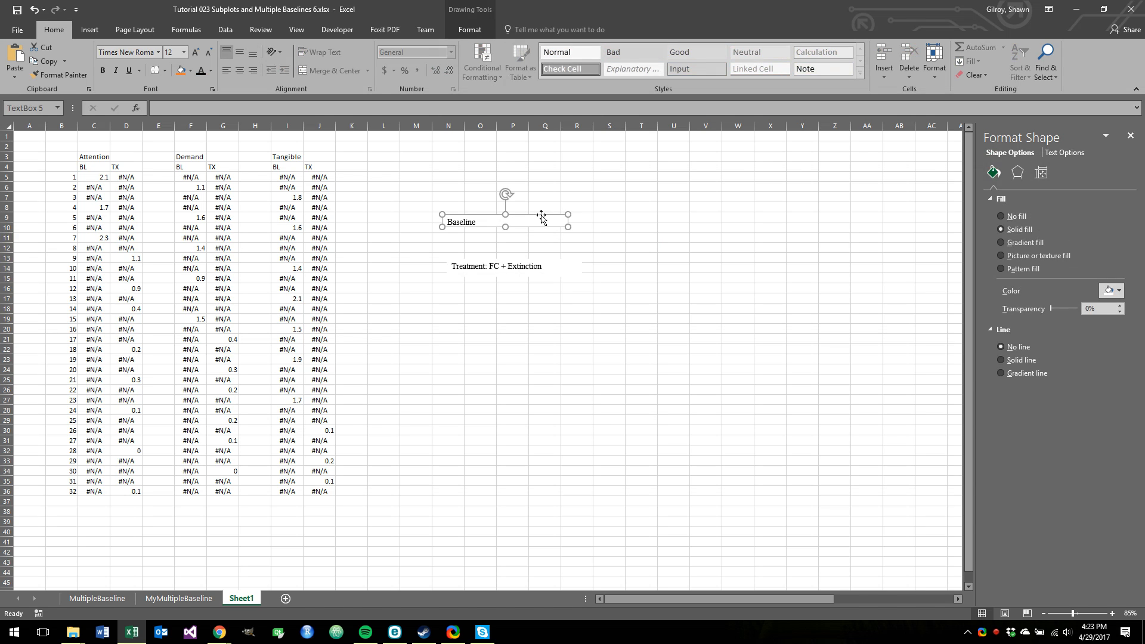
pyautogui.click(48, 47)
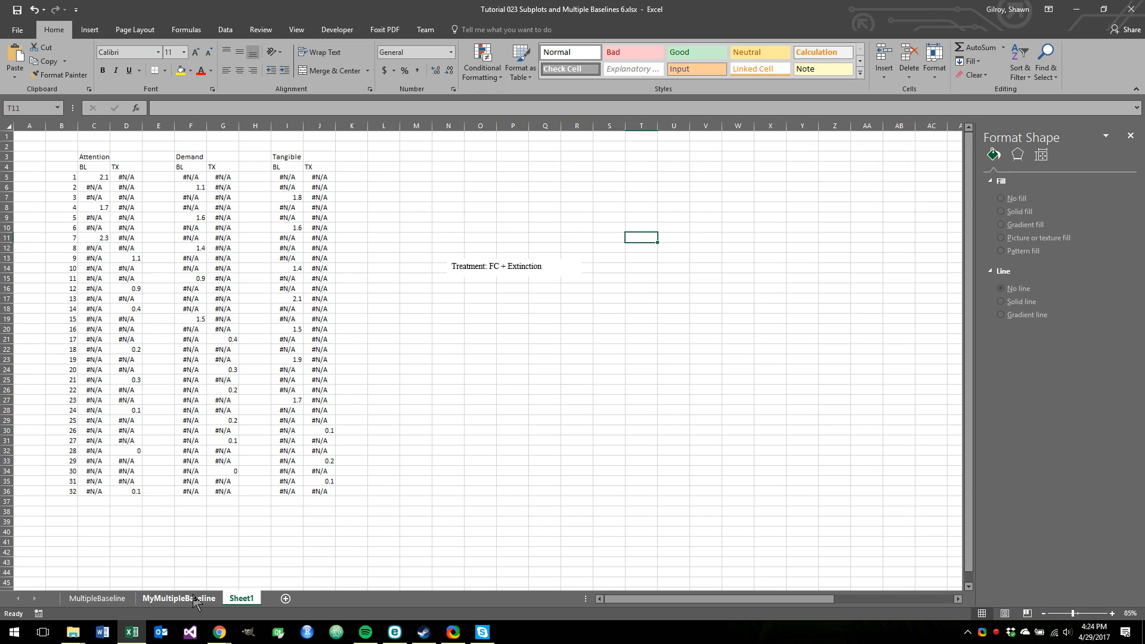
pyautogui.click(195, 599)
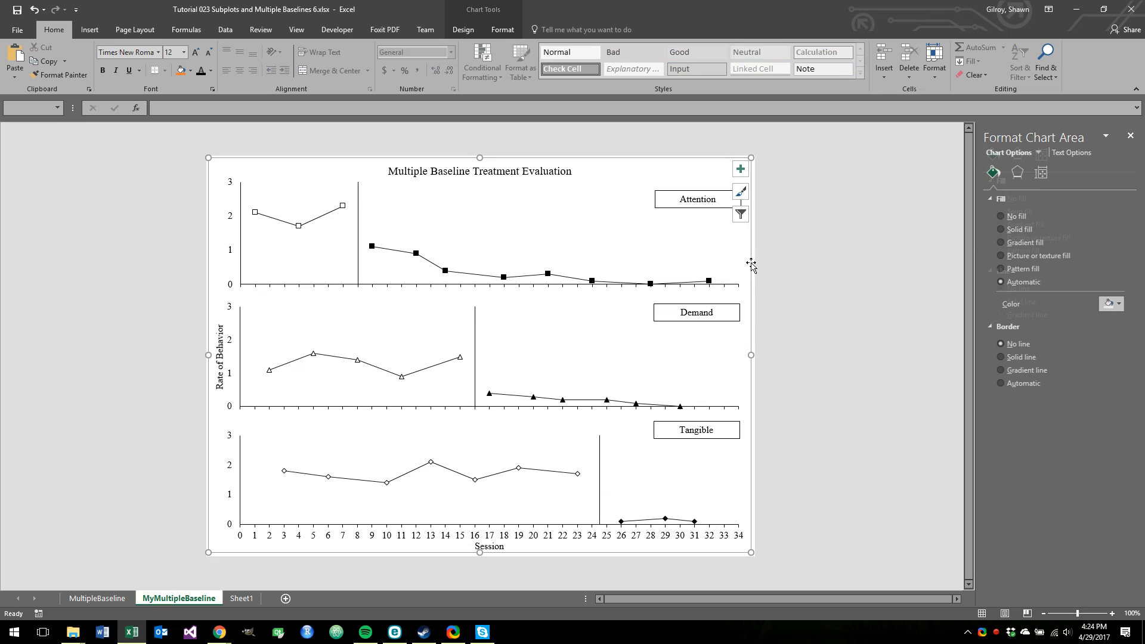
pyautogui.press('ctrl')
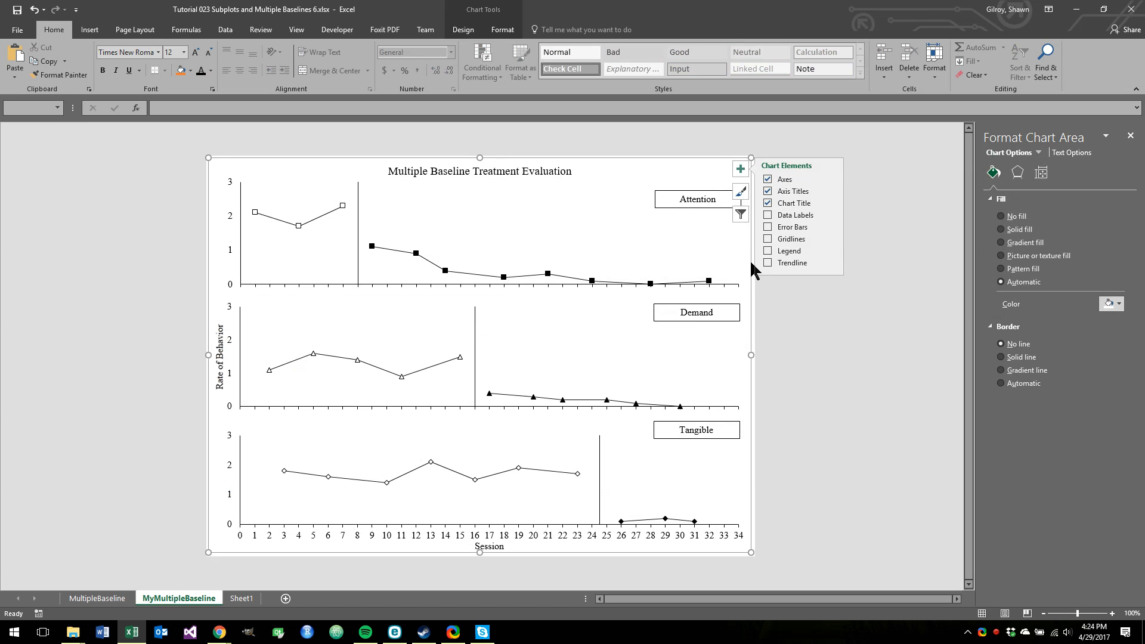
pyautogui.click(740, 191)
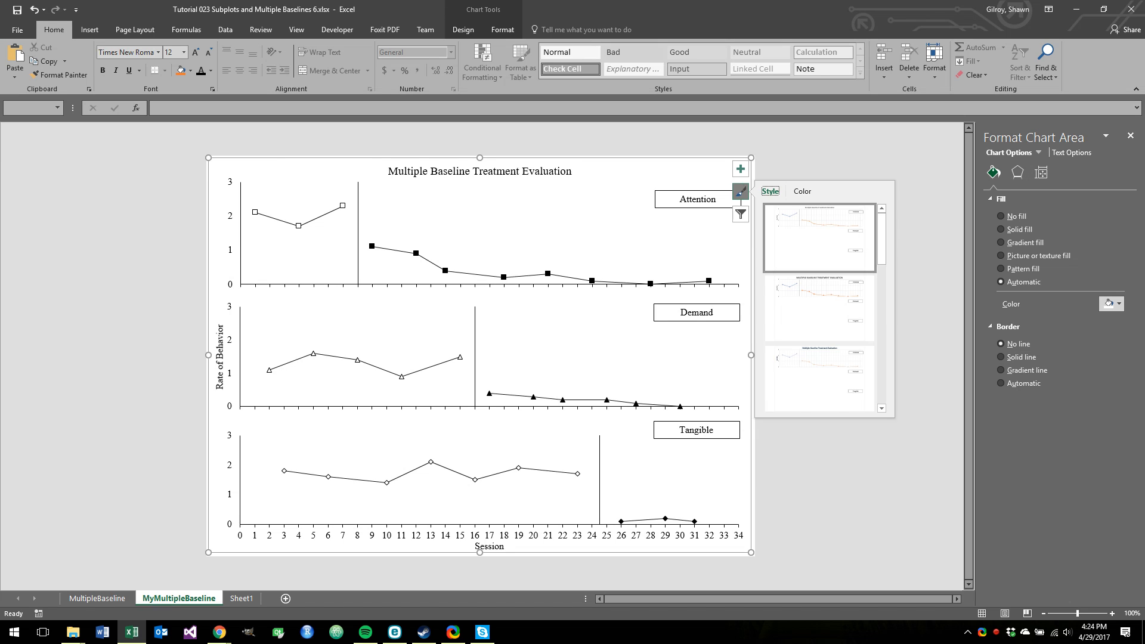
pyautogui.click(13, 61)
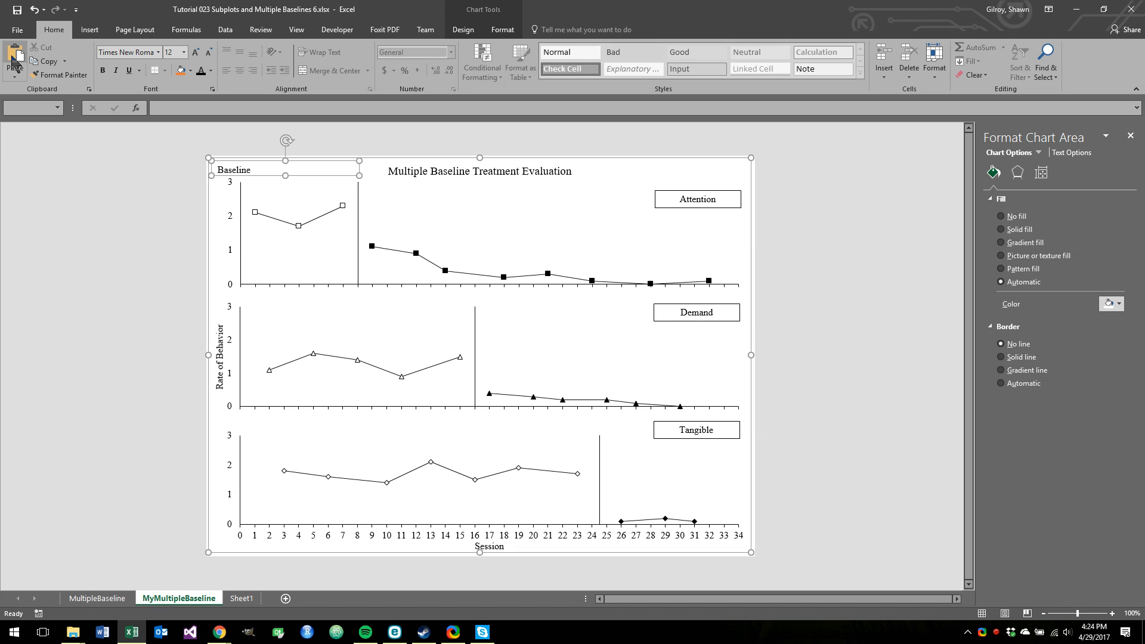
# Step: Narrow the Baseline label, place it above the baseline data of the Attention plot, and save the workbook
pyautogui.moveTo(343, 176); pyautogui.dragTo(287, 182)
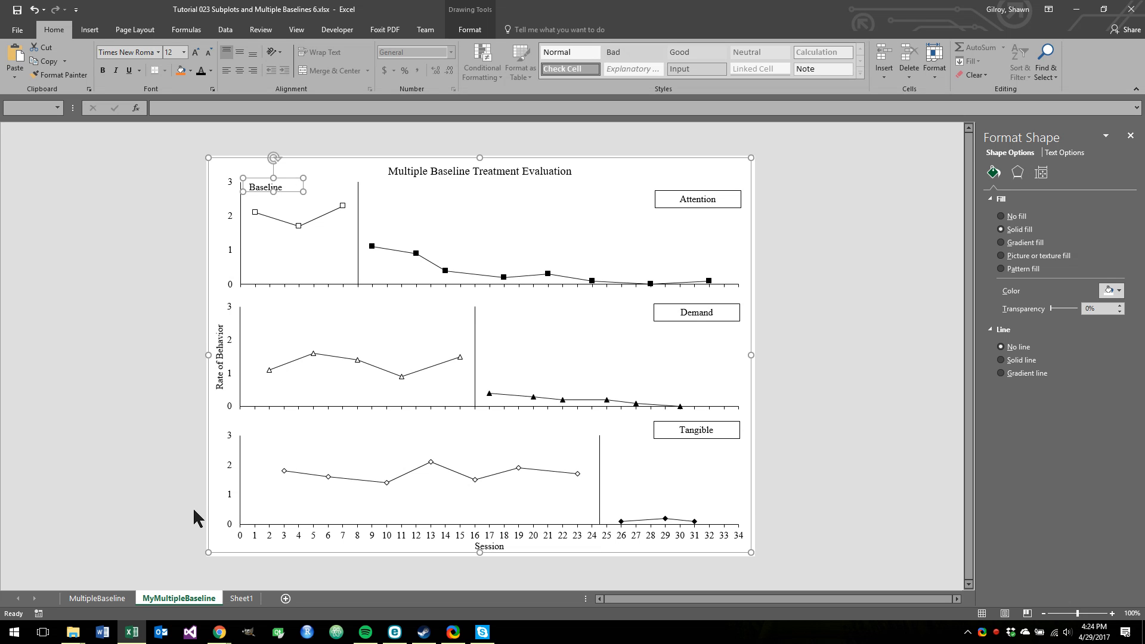
pyautogui.hotkey('ctrl', 's')
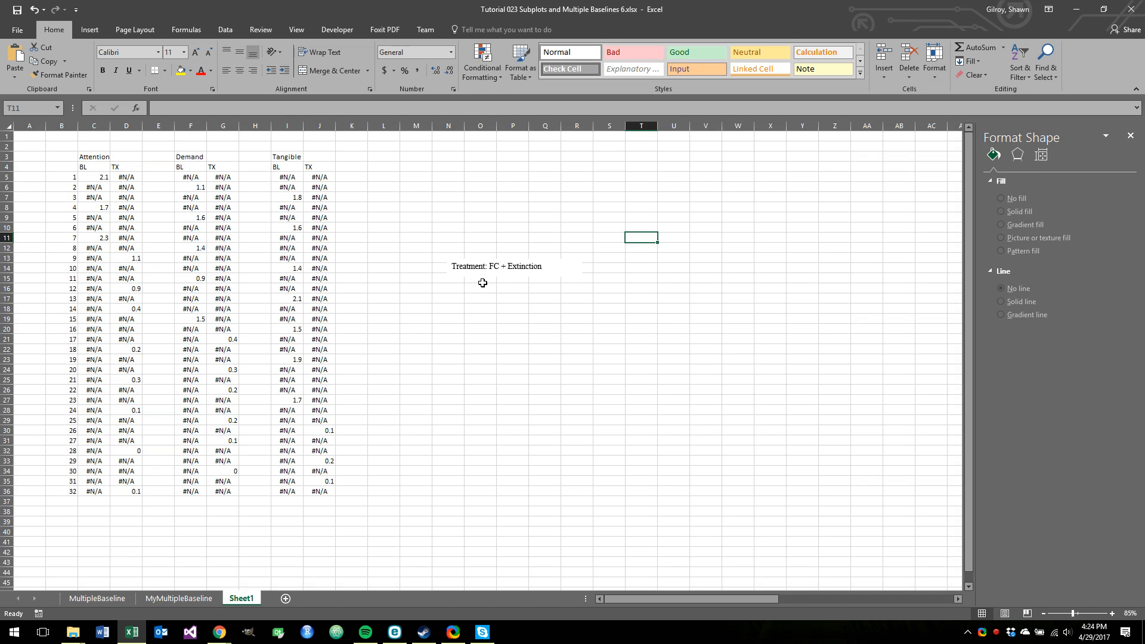
# Step: Narrow the Treatment text box on Sheet1 to fit its text and move it by cut and paste into the MyMultipleBaseline chart
pyautogui.click(483, 283)
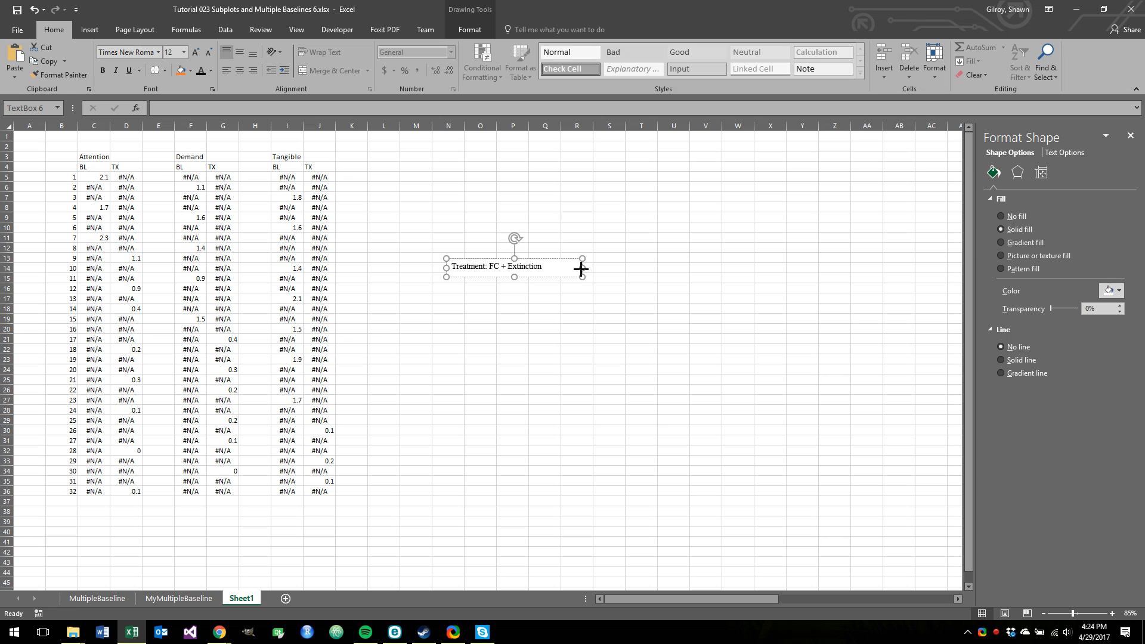
pyautogui.moveTo(580, 269); pyautogui.dragTo(555, 269)
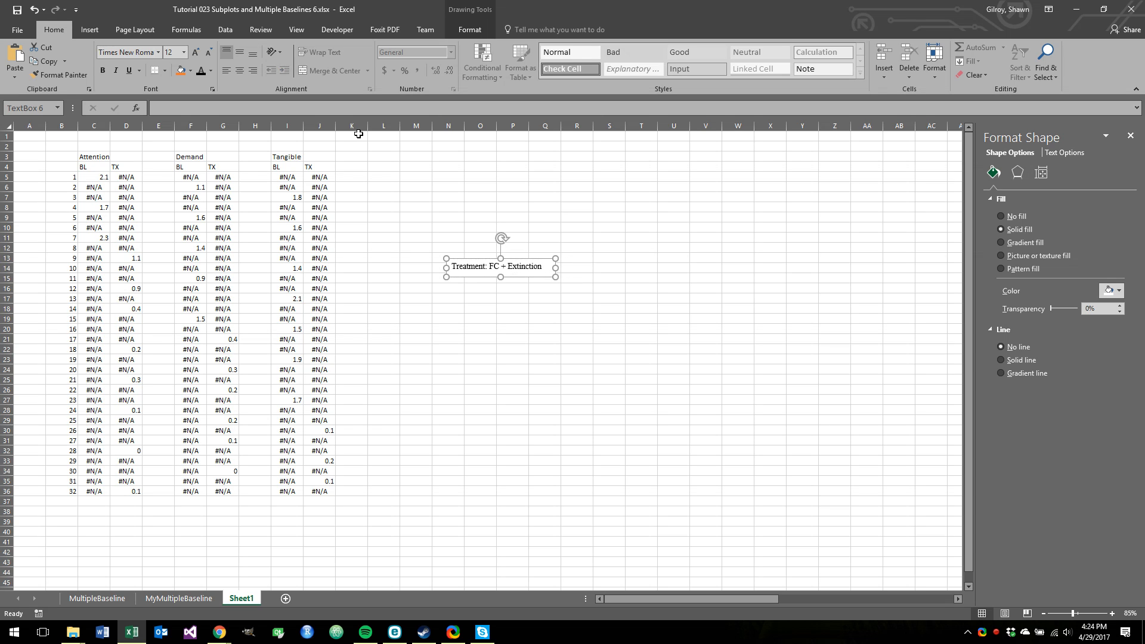
pyautogui.click(45, 47)
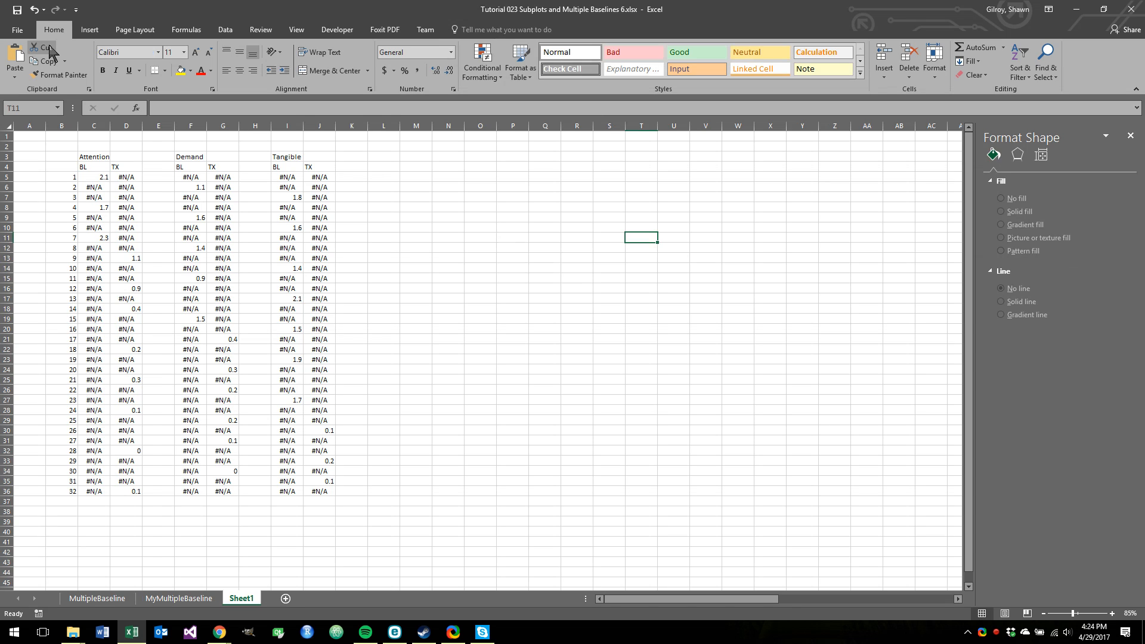
pyautogui.click(171, 599)
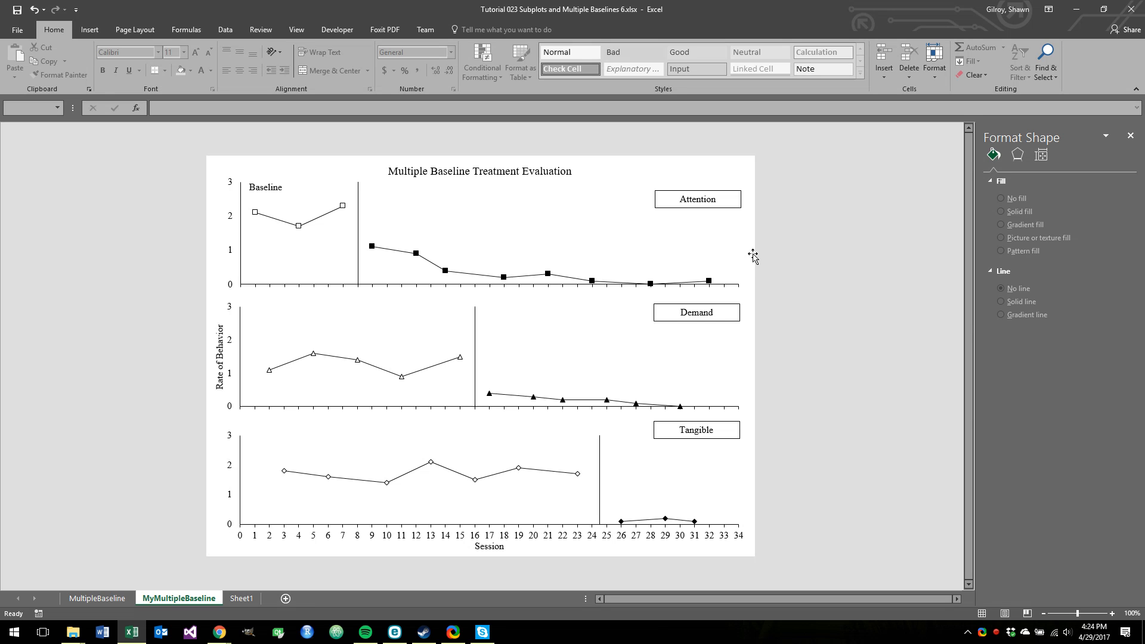
pyautogui.click(753, 255)
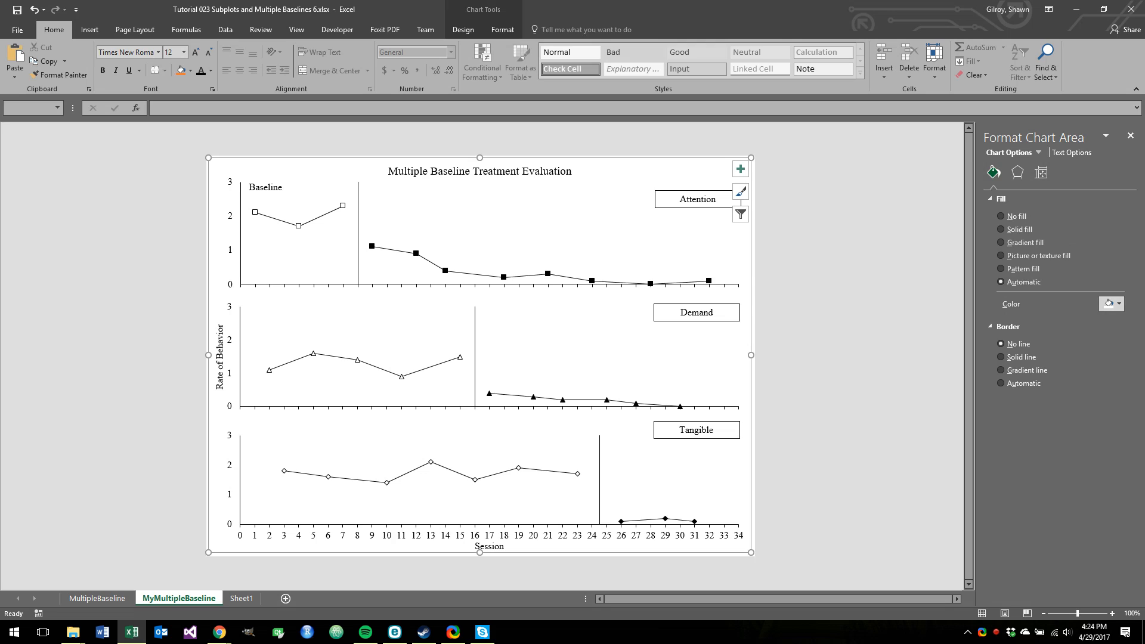
pyautogui.click(17, 56)
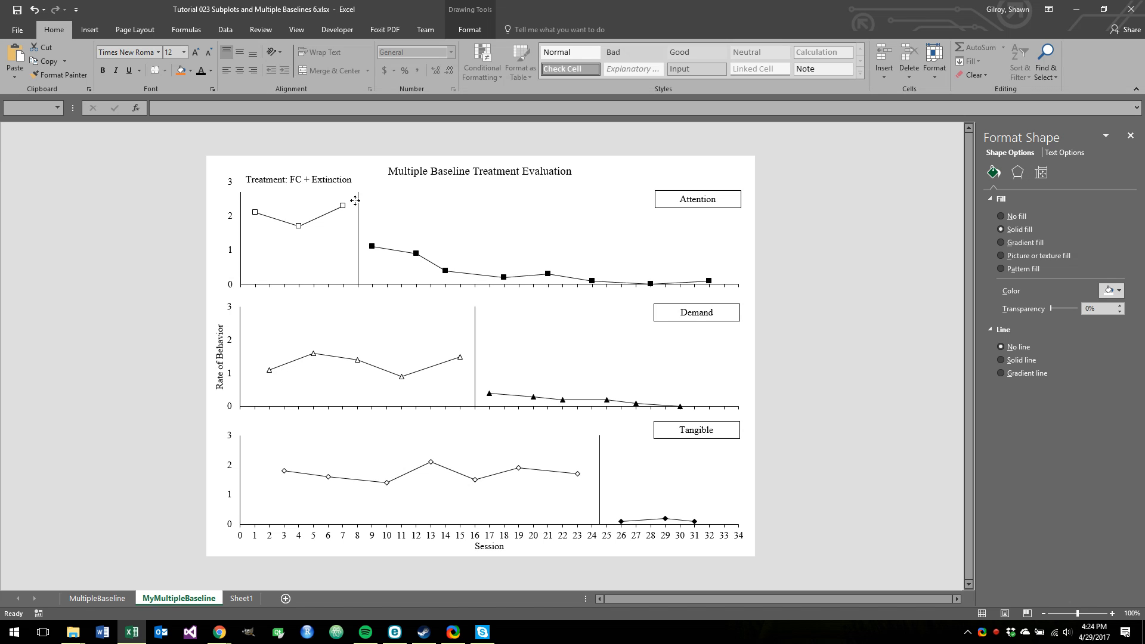
# Step: Place the Treatment label above the treatment data of the Attention plot, just past the phase line and level with the Baseline label
pyautogui.moveTo(354, 200); pyautogui.dragTo(453, 199)
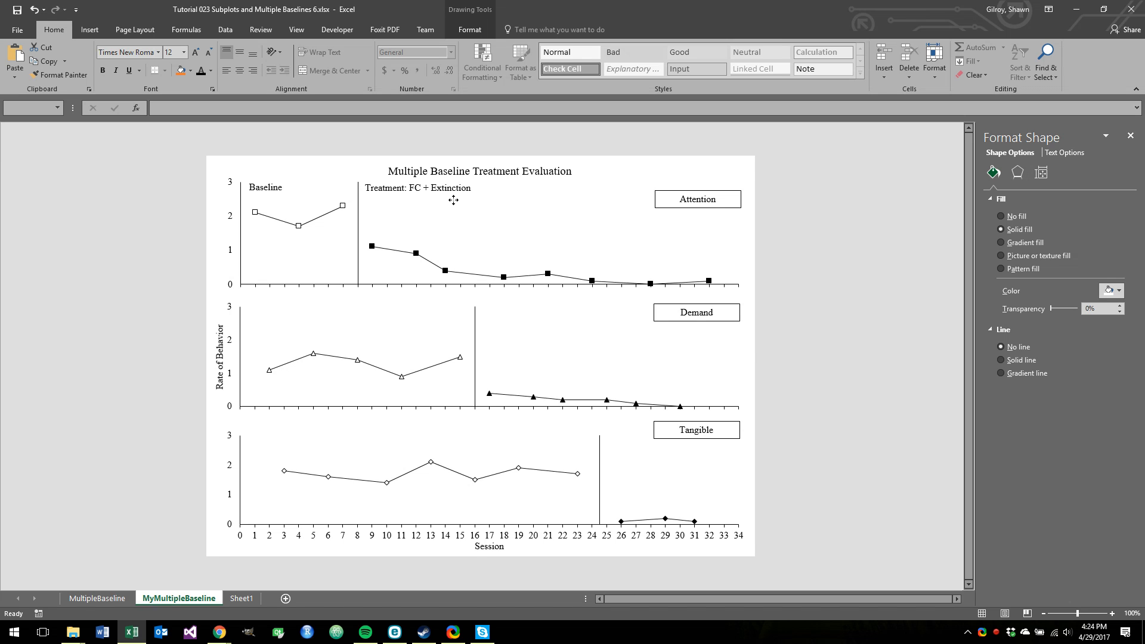
pyautogui.click(453, 200)
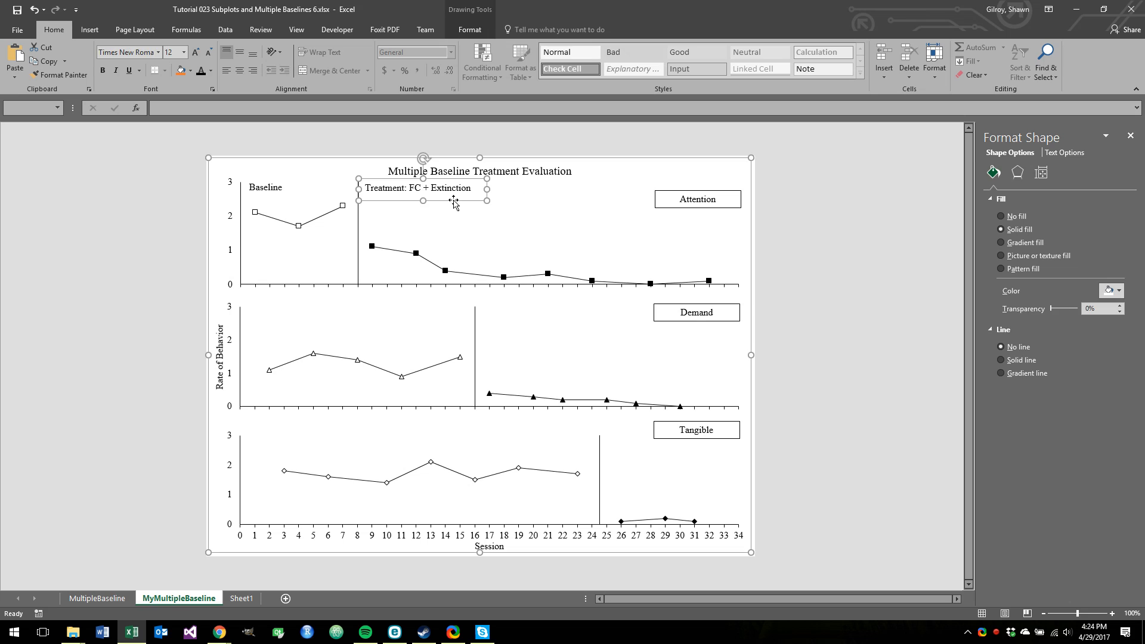
pyautogui.press('Escape')
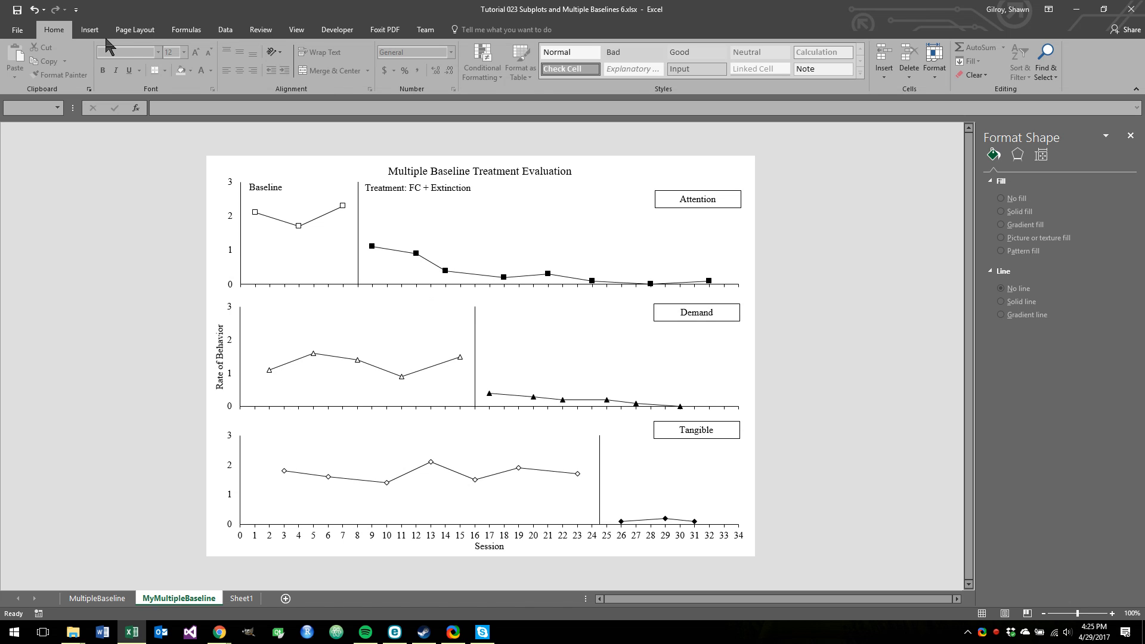
pyautogui.click(134, 29)
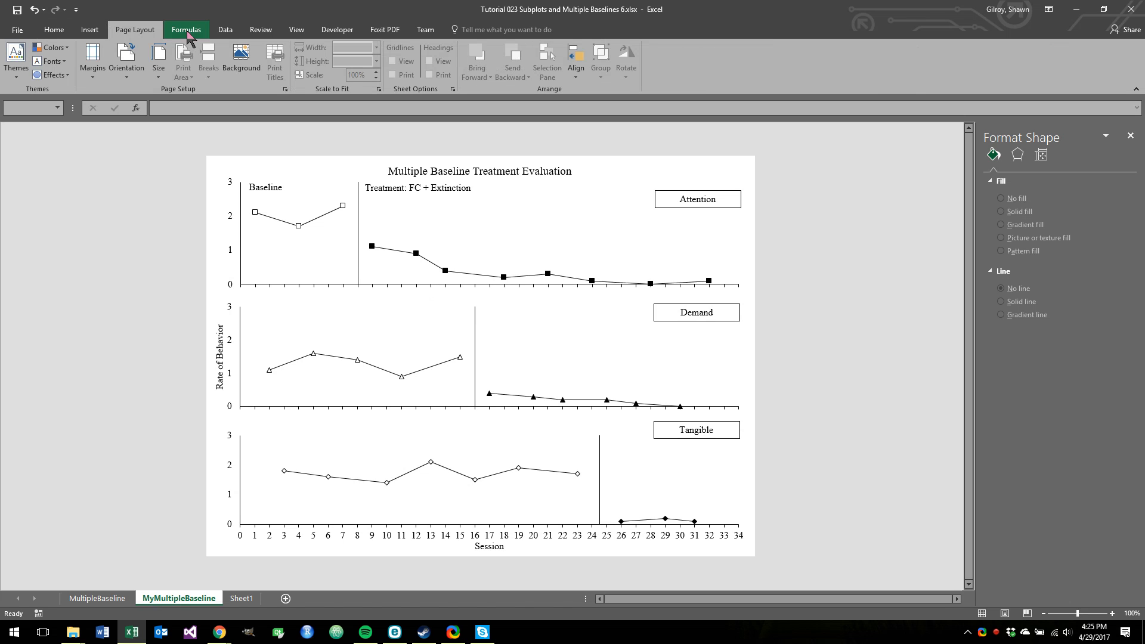
pyautogui.click(187, 31)
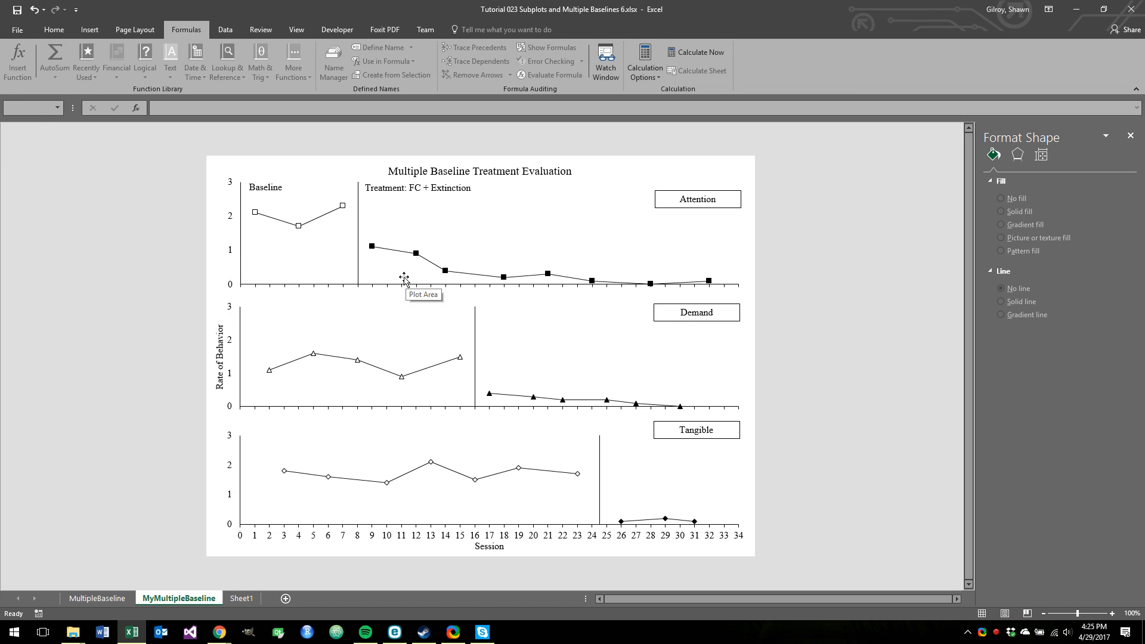
# Step: Draw a straight vertical line about 1.26" high in the empty area of Sheet1 and apply the black line style
pyautogui.click(241, 599)
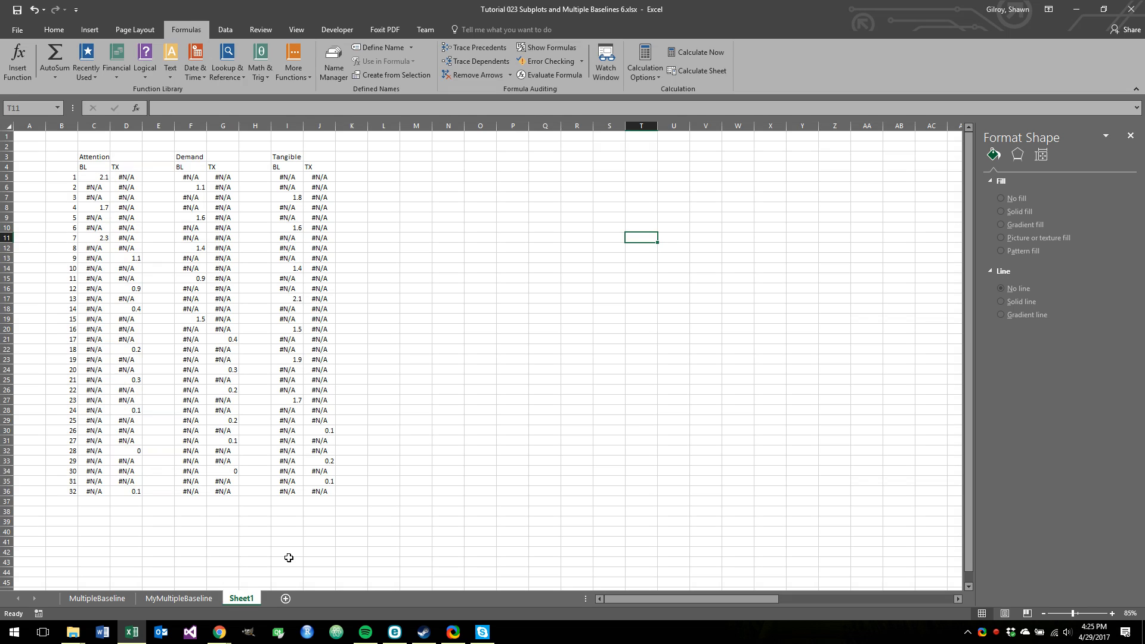
pyautogui.click(501, 247)
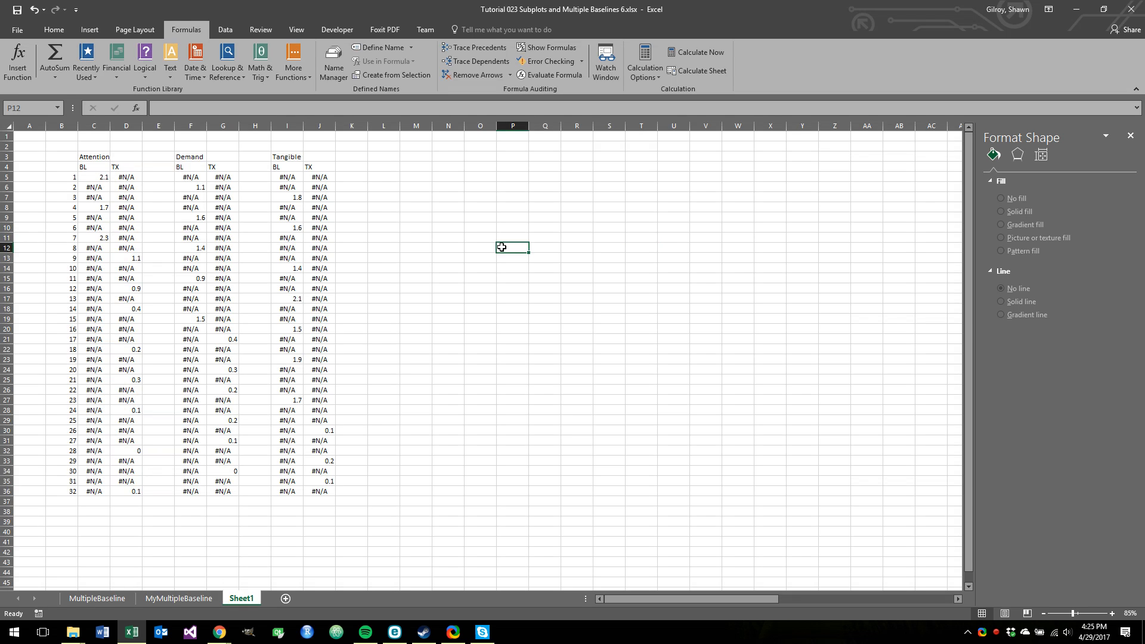
pyautogui.click(103, 30)
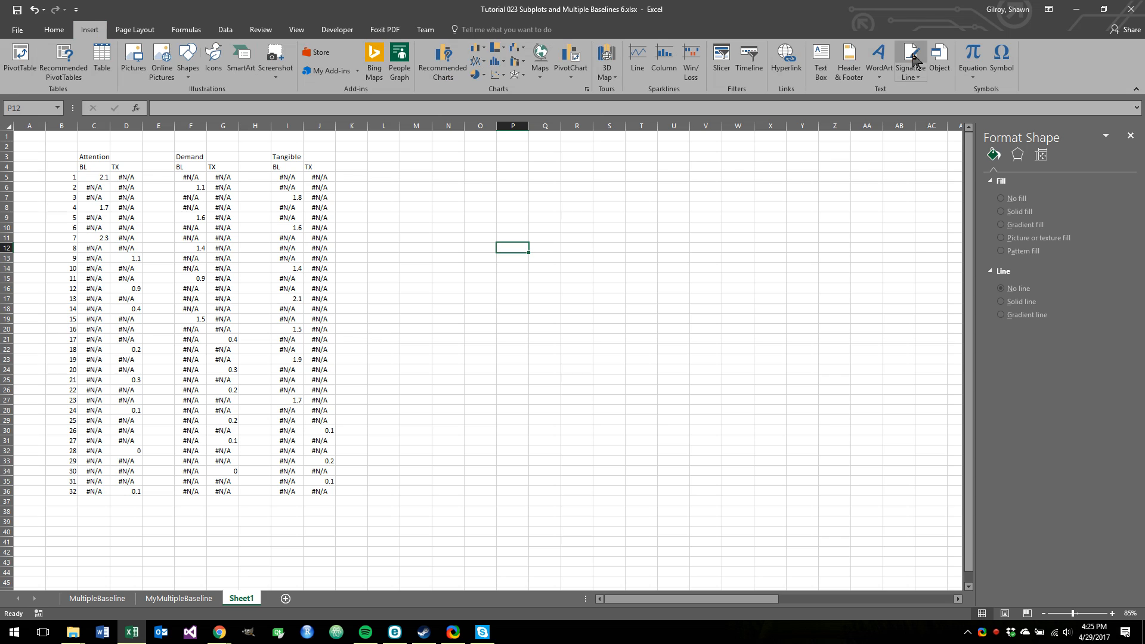
pyautogui.click(188, 62)
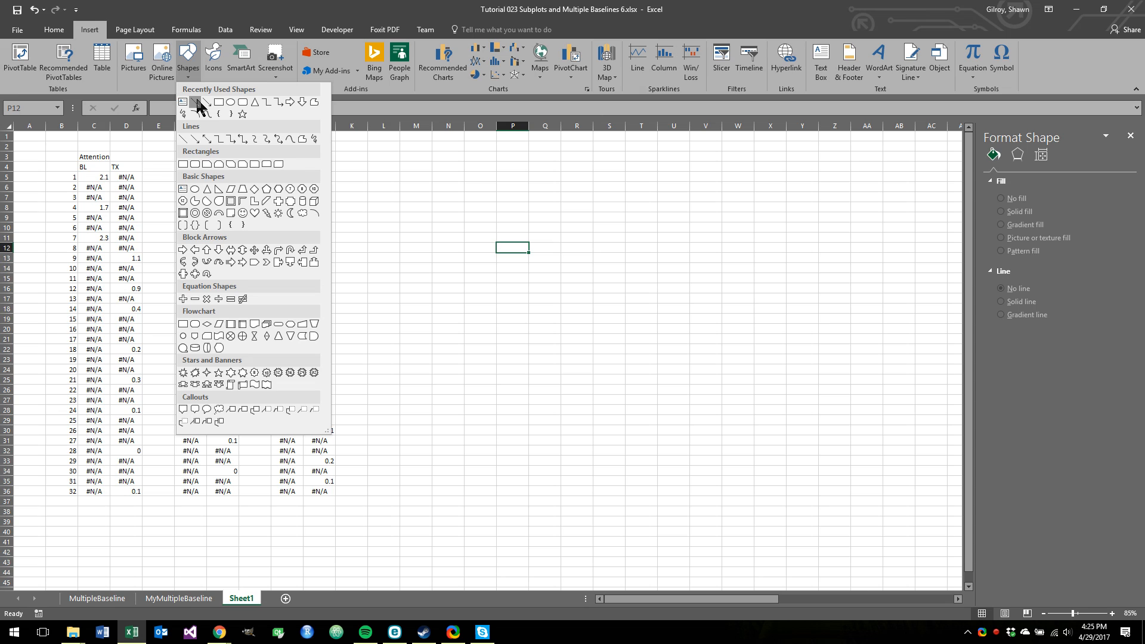
pyautogui.click(197, 102)
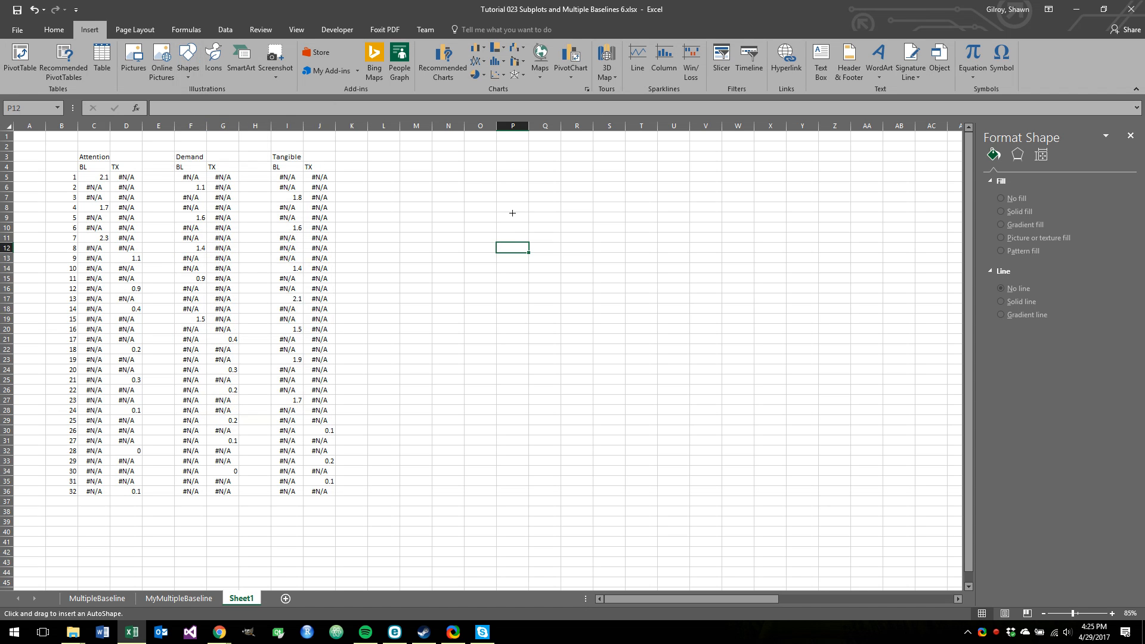
pyautogui.moveTo(512, 212)
pyautogui.mouseDown()
pyautogui.moveTo(496, 253)
pyautogui.moveTo(562, 260)
pyautogui.moveTo(508, 240)
pyautogui.moveTo(521, 249)
pyautogui.moveTo(520, 274)
pyautogui.mouseUp()
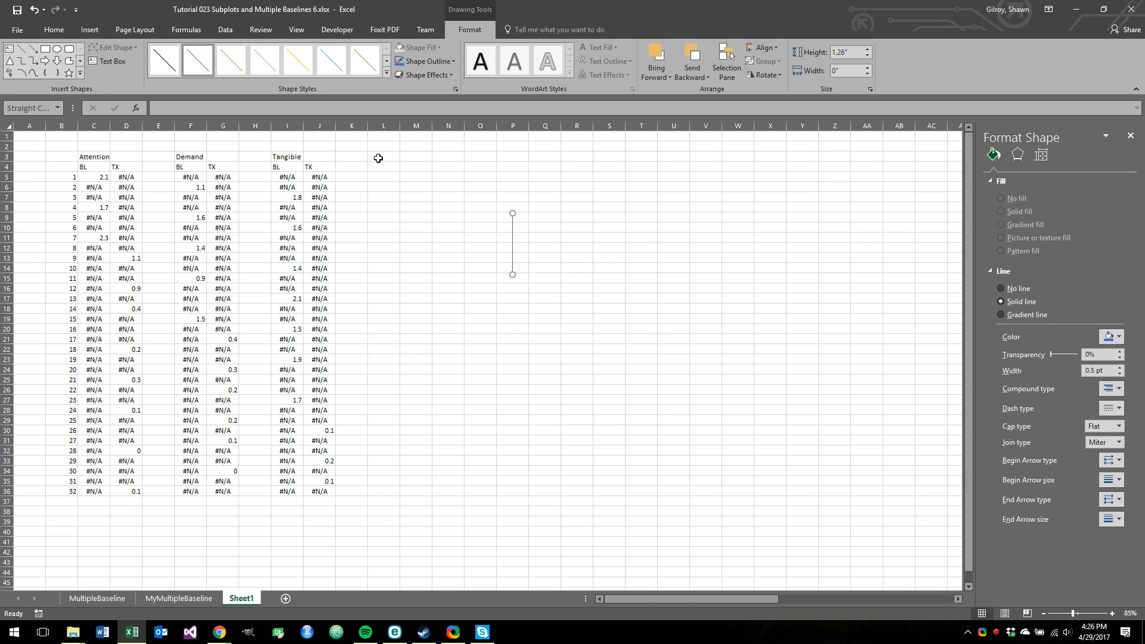
pyautogui.click(170, 60)
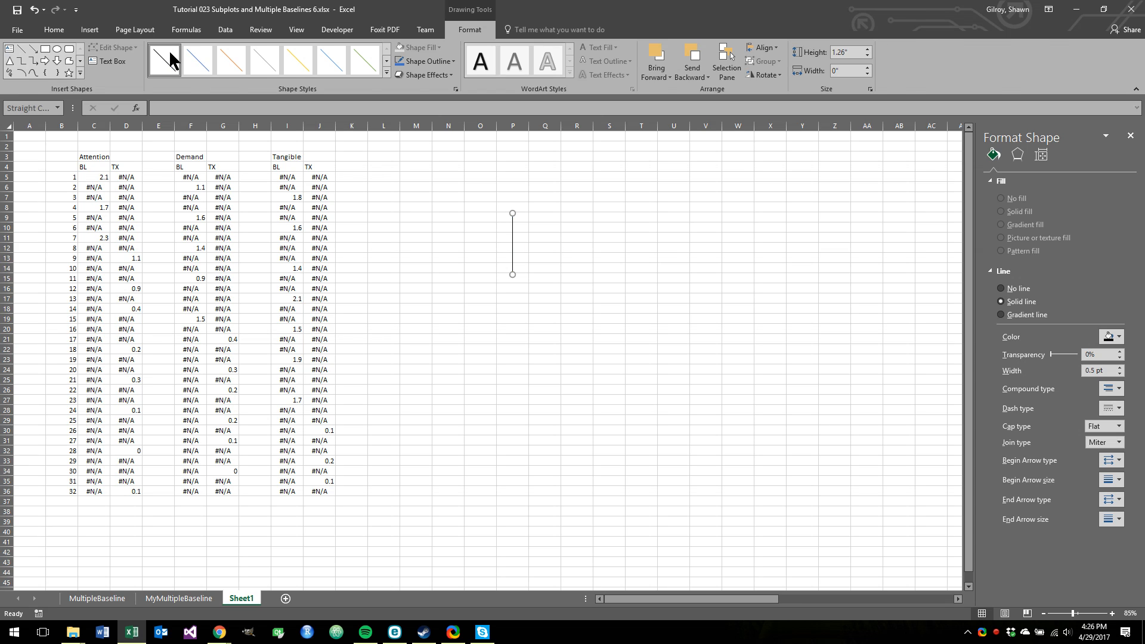
pyautogui.click(551, 252)
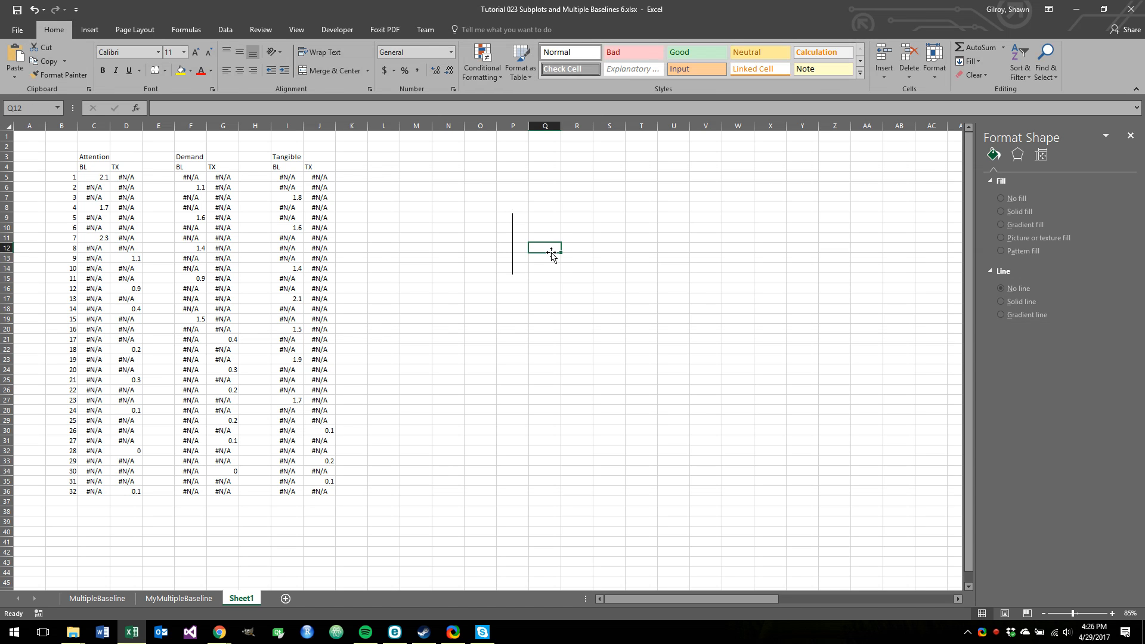
# Step: Draw a straight horizontal line about 1.34" wide beside the vertical line and apply the black line style
pyautogui.click(90, 30)
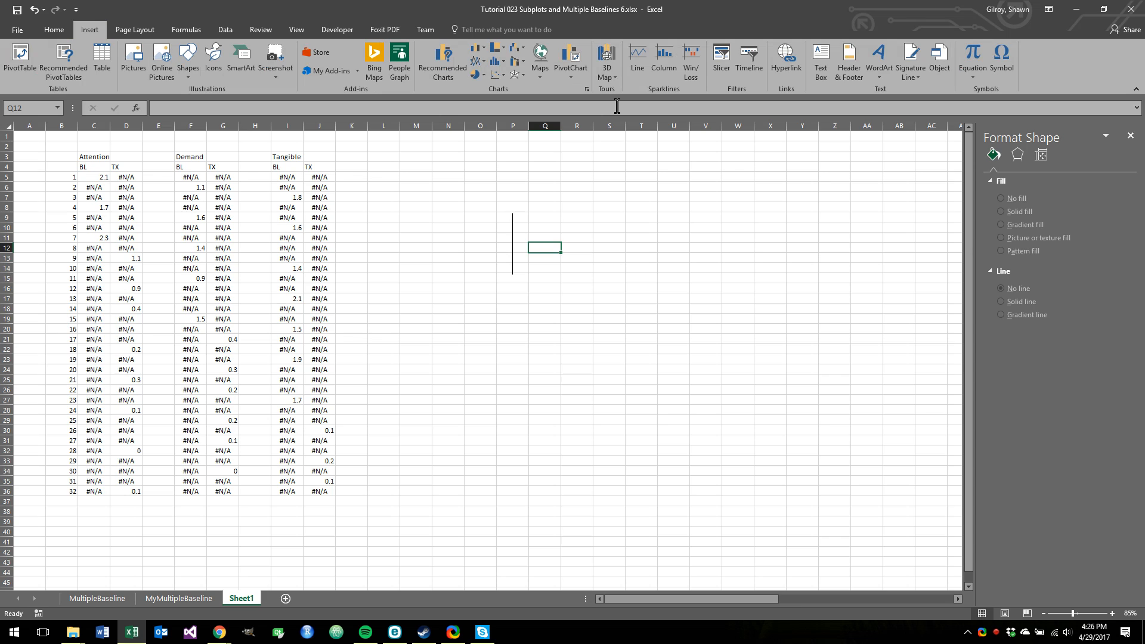
pyautogui.click(188, 57)
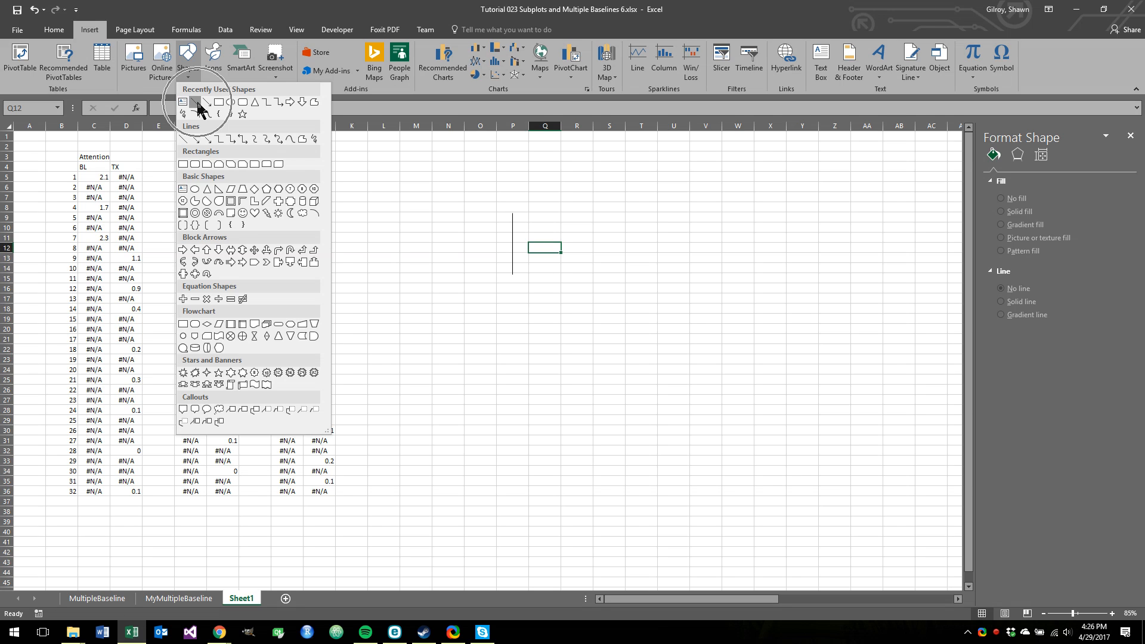
pyautogui.click(196, 101)
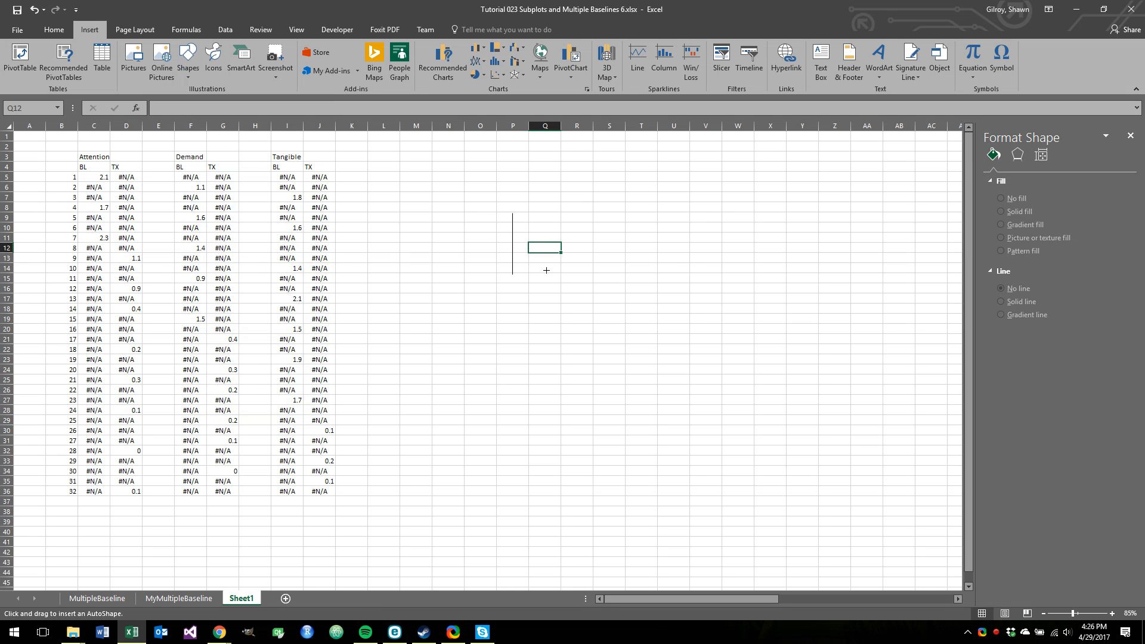
pyautogui.moveTo(546, 270)
pyautogui.mouseDown()
pyautogui.moveTo(619, 299)
pyautogui.moveTo(595, 271)
pyautogui.moveTo(611, 270)
pyautogui.mouseUp()
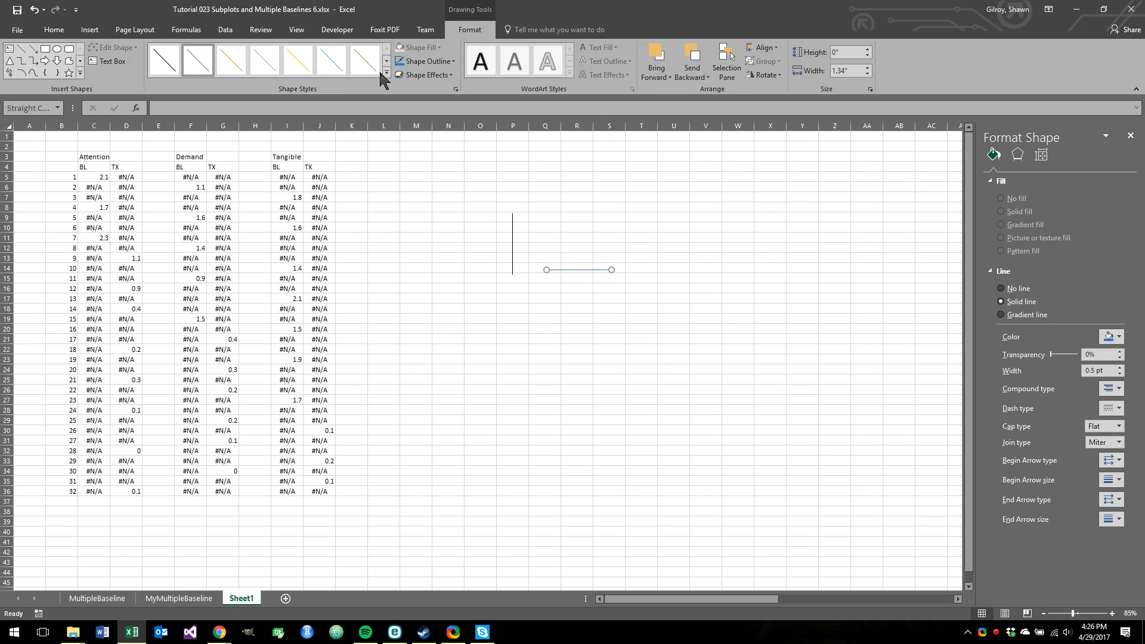
pyautogui.click(174, 56)
pyautogui.click(641, 288)
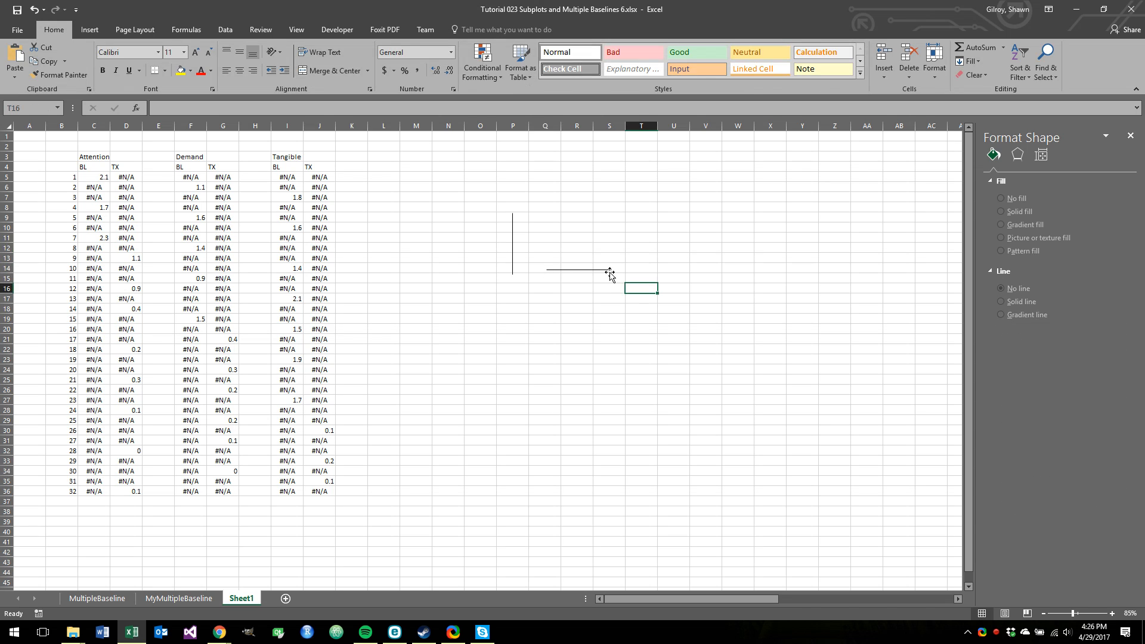
# Step: Move the two lines together so the horizontal one starts near the foot of the vertical one, roughly forming an L-shaped corner
pyautogui.moveTo(609, 272); pyautogui.dragTo(546, 272)
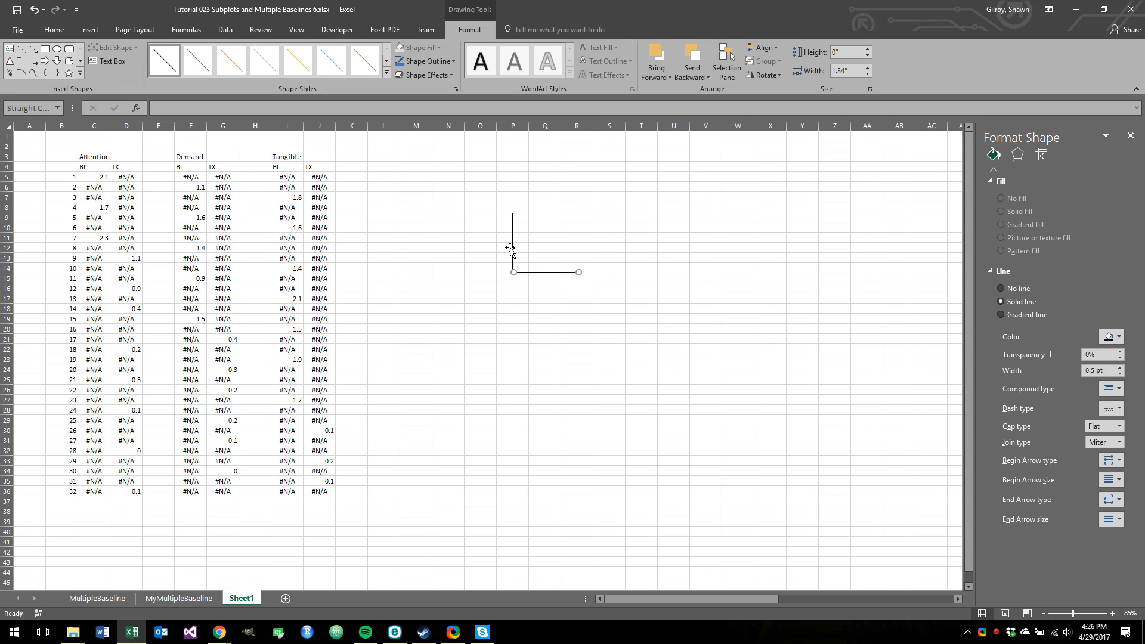
pyautogui.moveTo(510, 248); pyautogui.dragTo(562, 278)
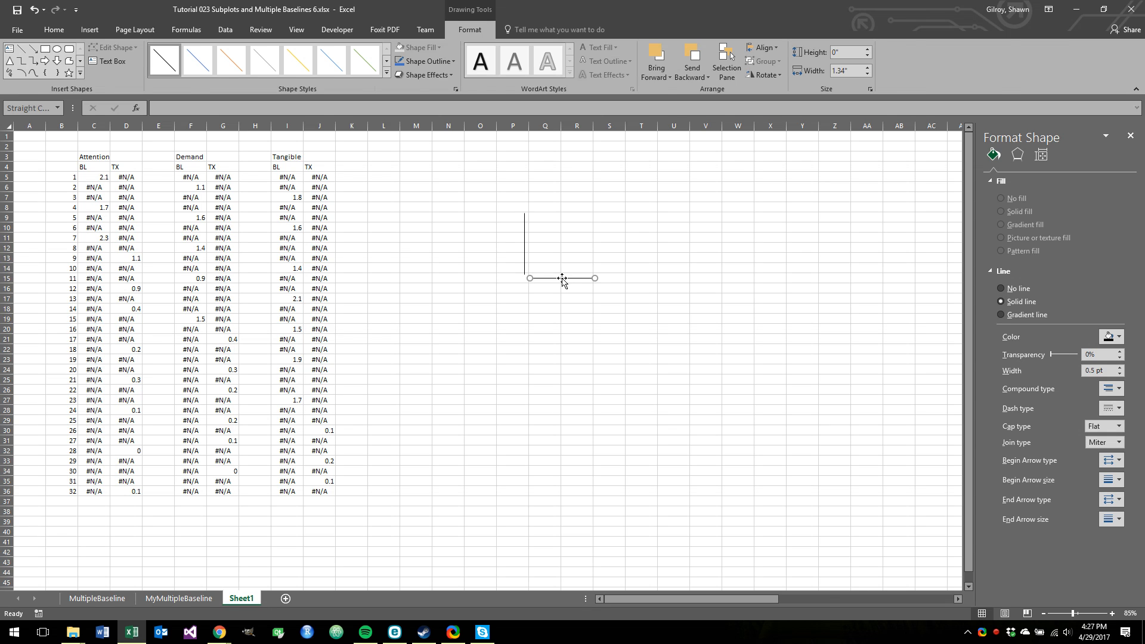
pyautogui.press('Escape')
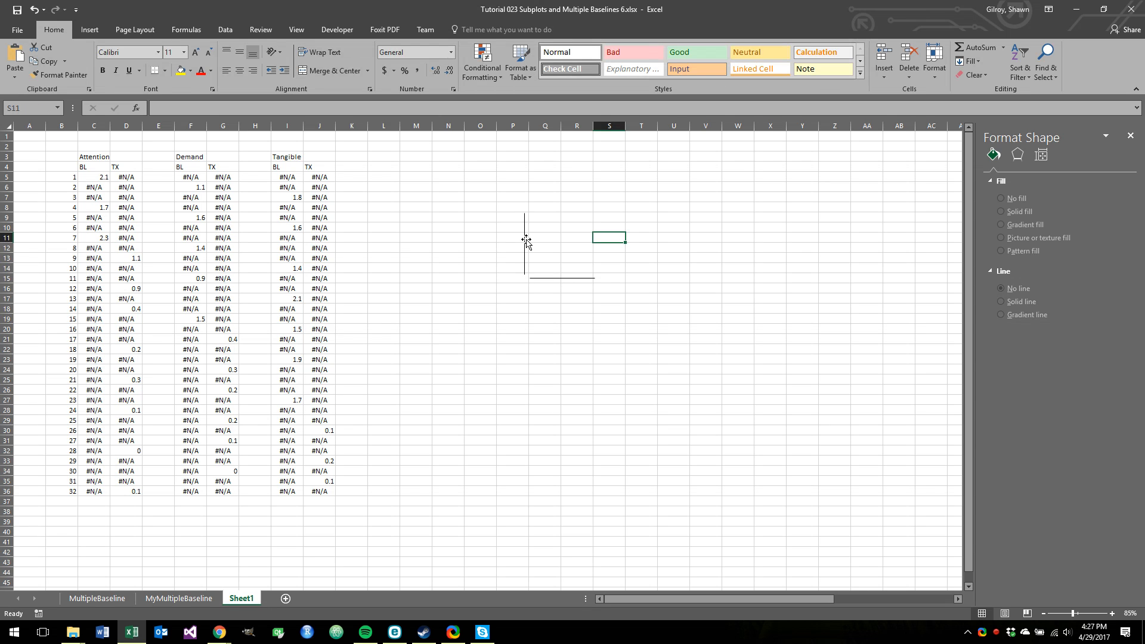
pyautogui.click(546, 278)
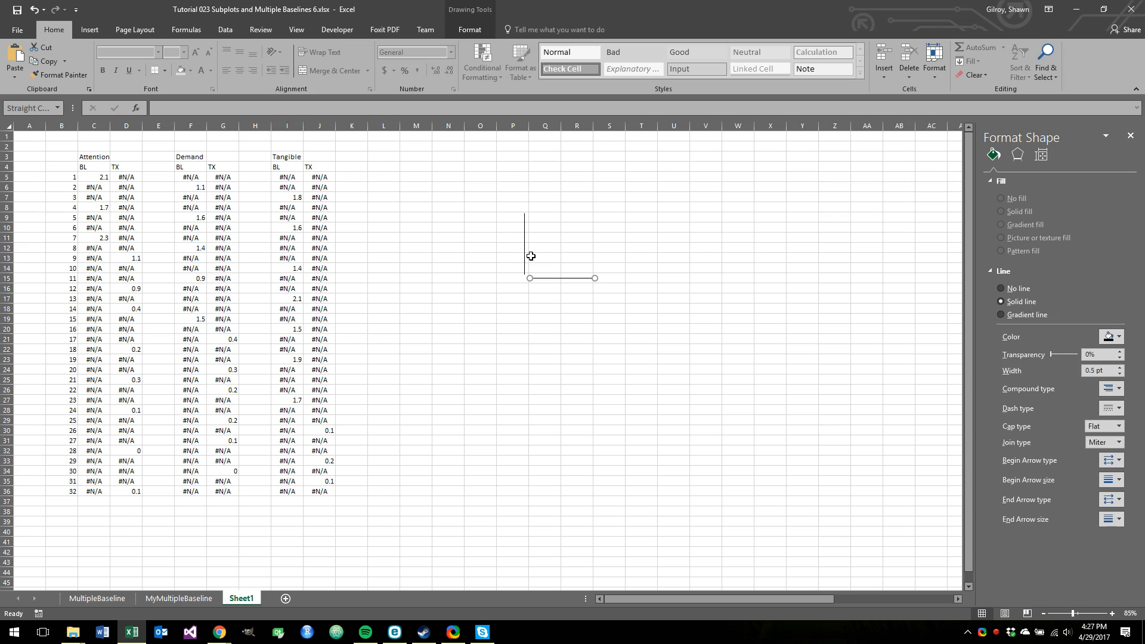
pyautogui.click(583, 253)
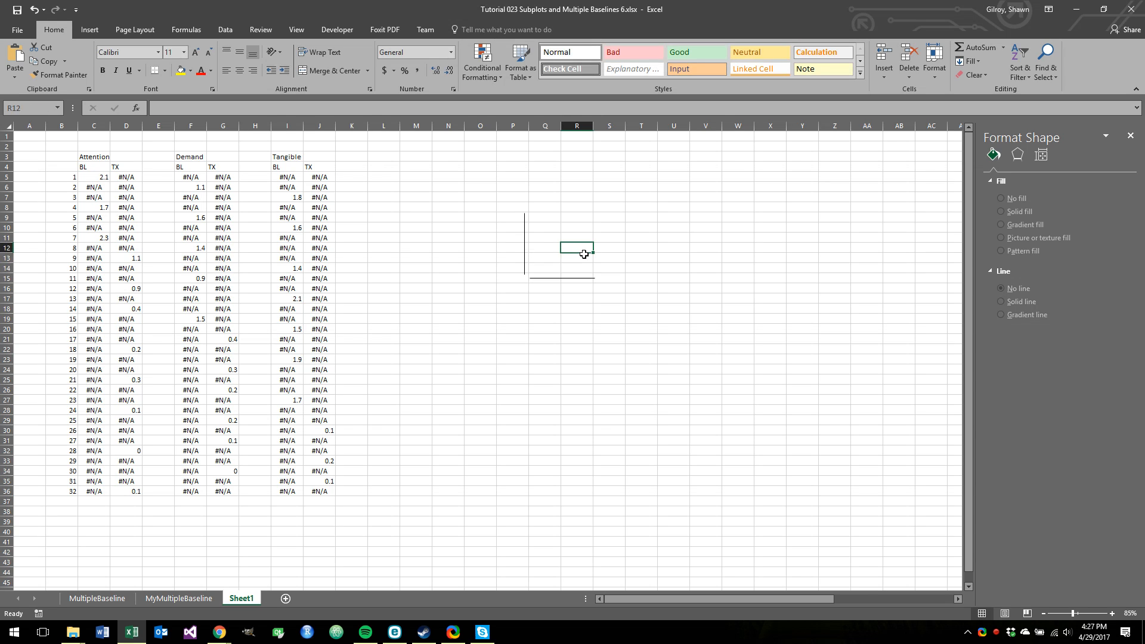
# Step: Select both the vertical and horizontal lines and align them left
pyautogui.click(524, 235)
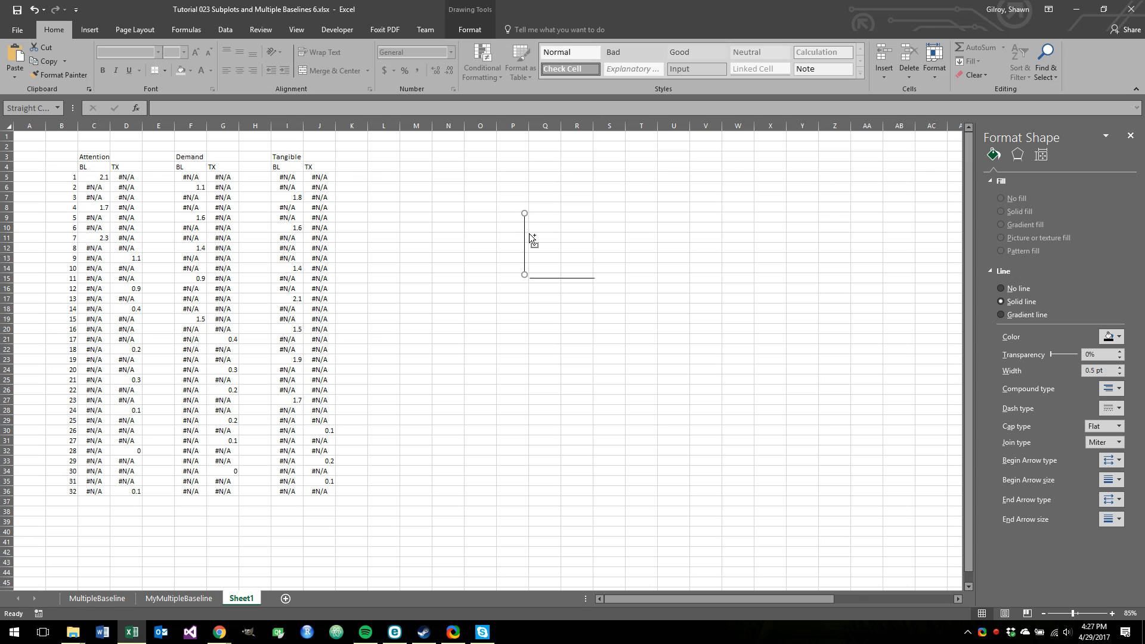
pyautogui.keyDown('shift'); pyautogui.click(551, 278); pyautogui.keyUp('shift')
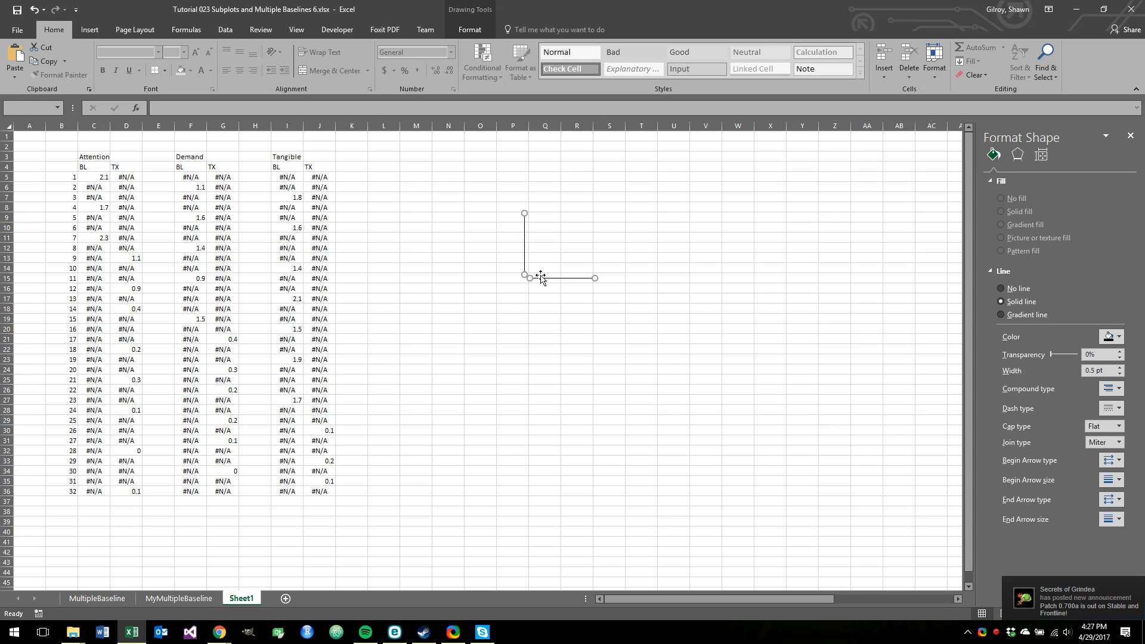
pyautogui.click(471, 29)
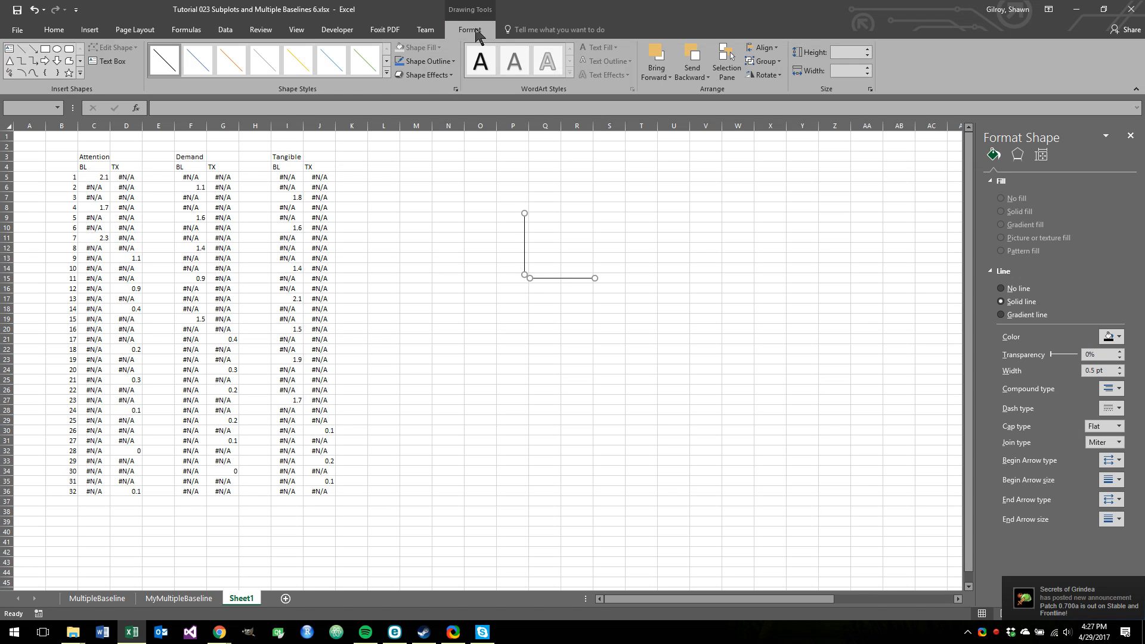
pyautogui.click(763, 49)
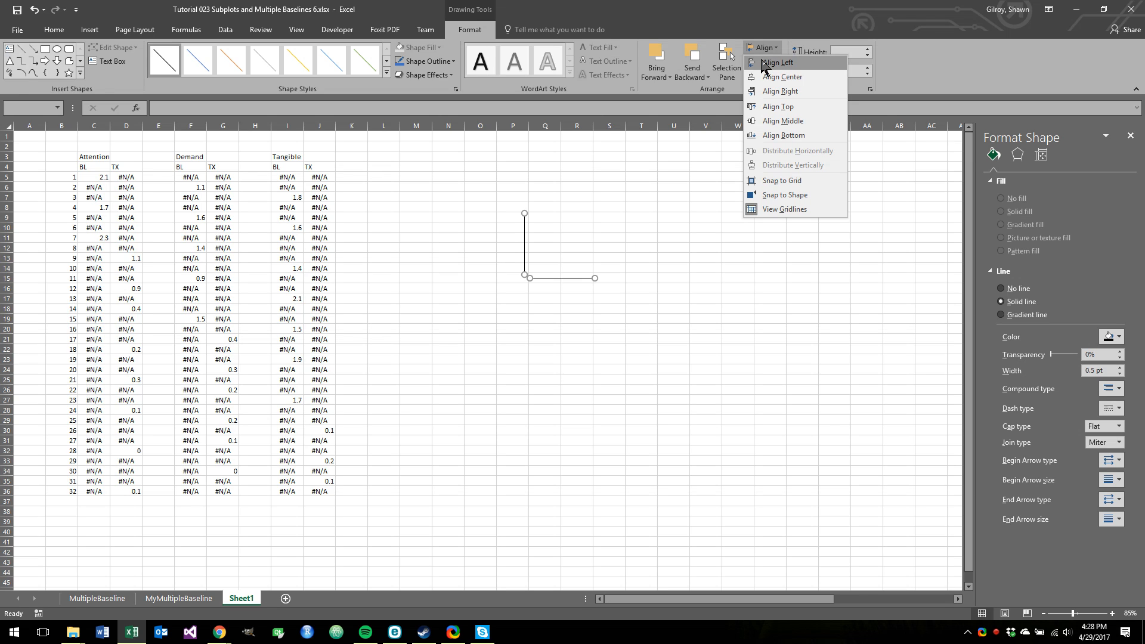
pyautogui.click(769, 63)
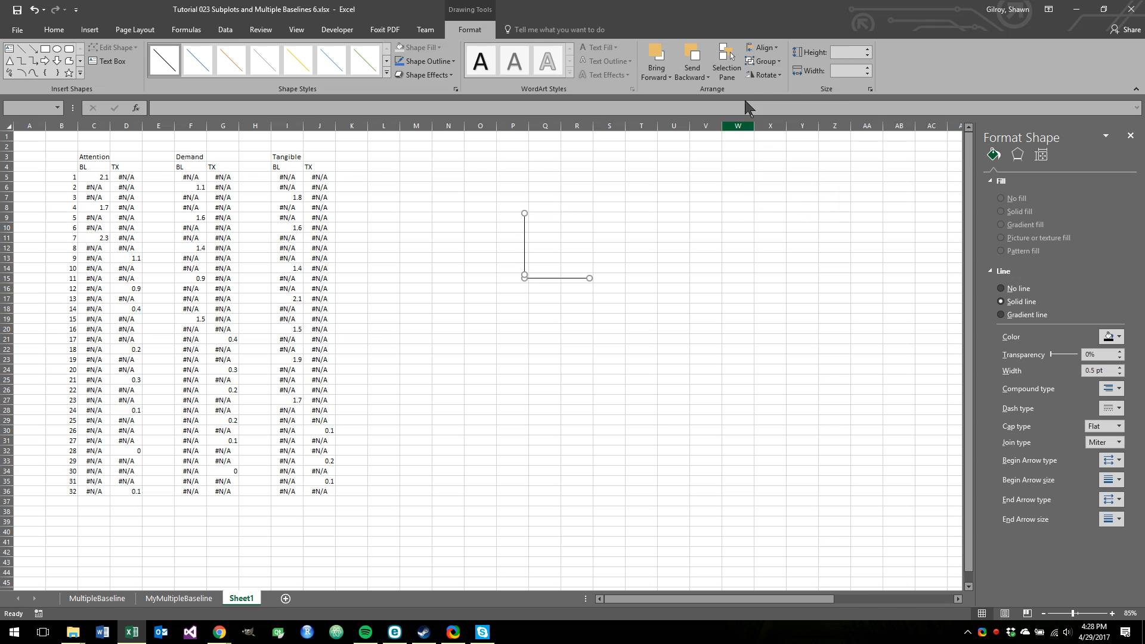
# Step: Align the two selected lines along their bottom edges and group them into a single L-shaped object
pyautogui.click(763, 47)
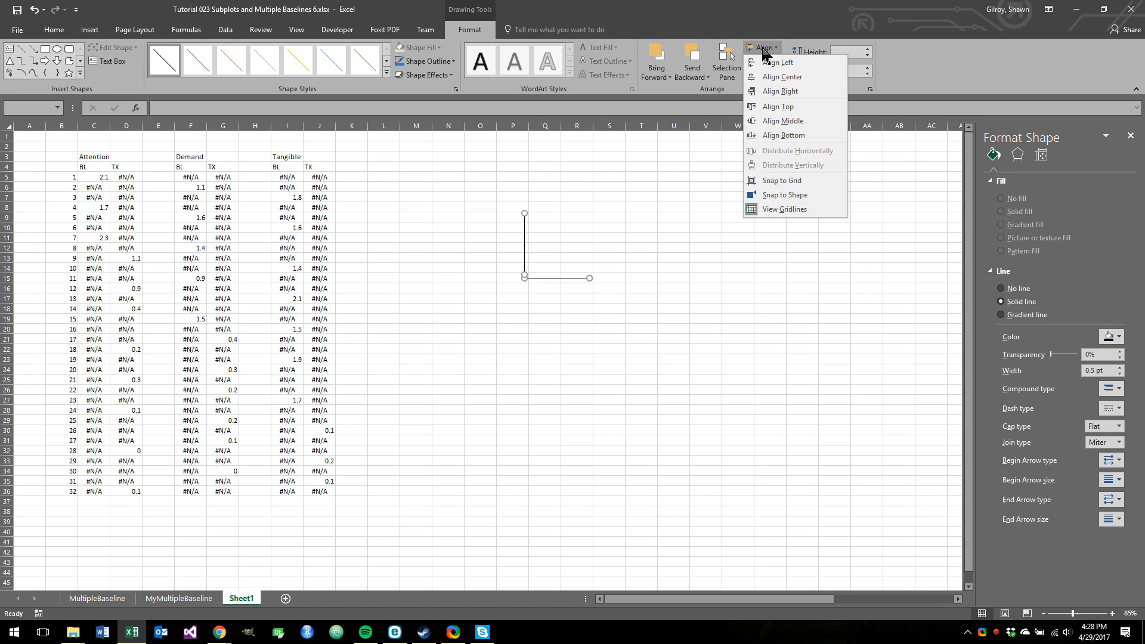
pyautogui.click(771, 120)
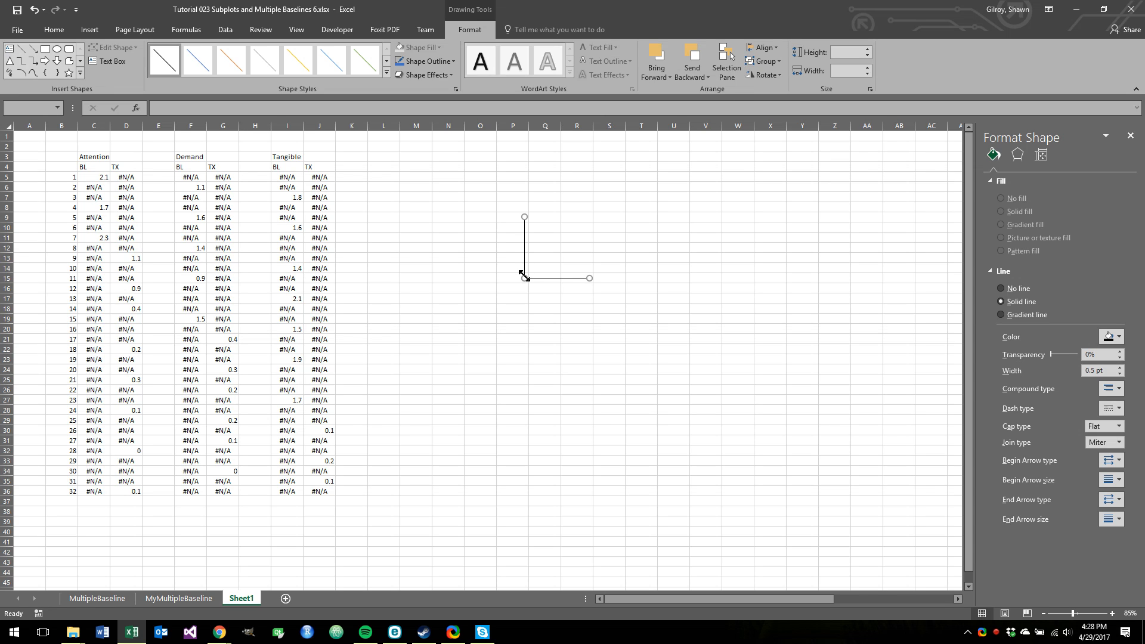
pyautogui.click(771, 64)
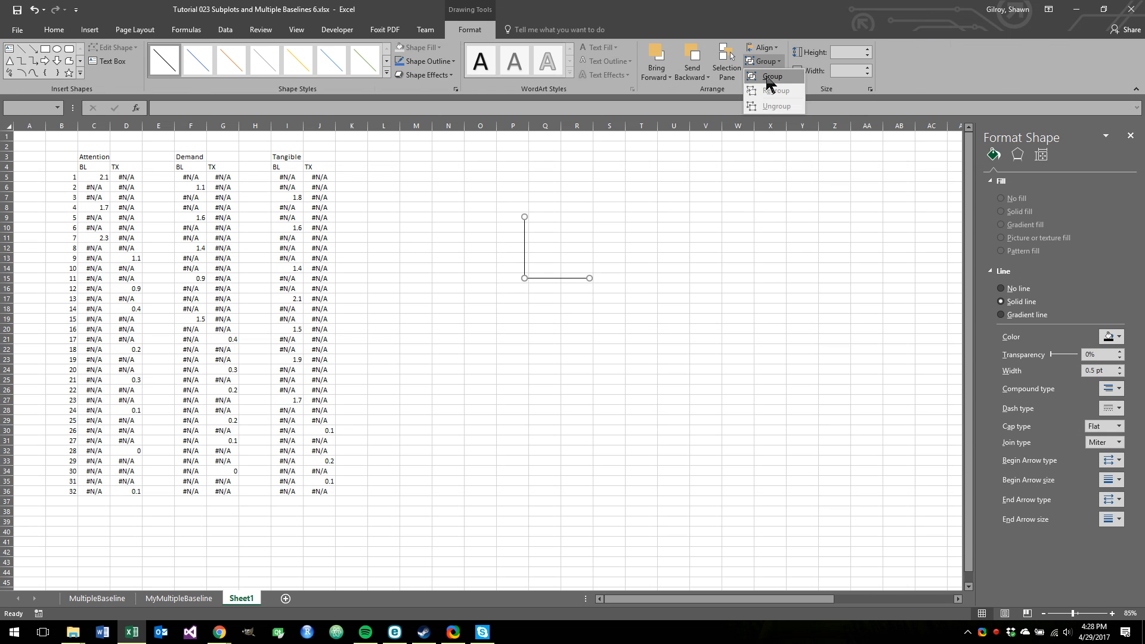
pyautogui.click(770, 77)
pyautogui.click(738, 197)
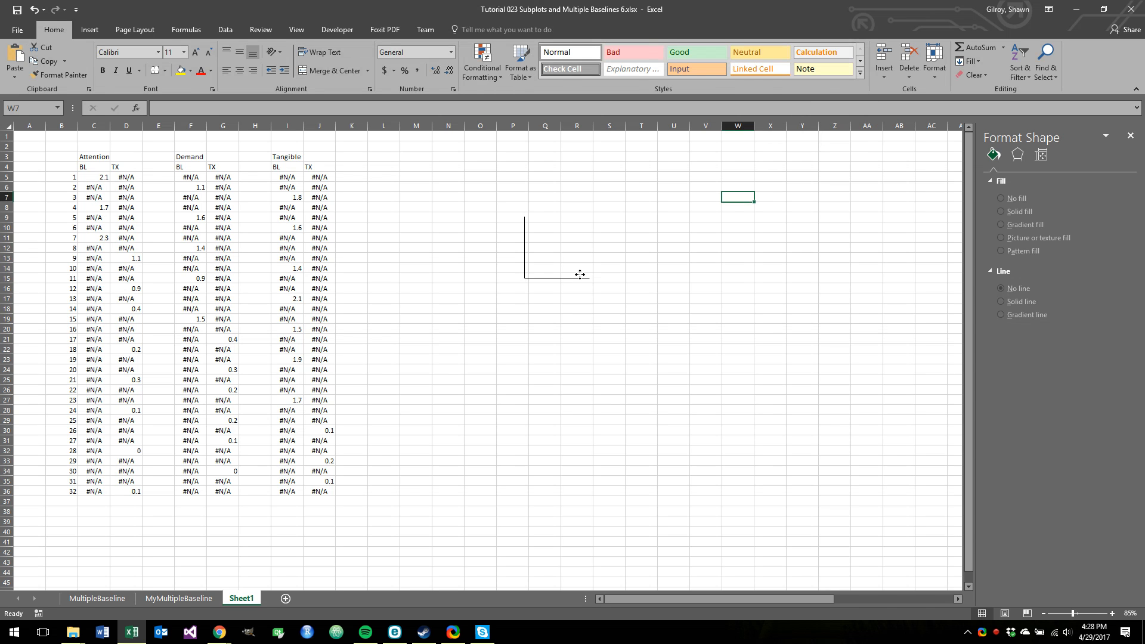
# Step: Resize the grouped L-shaped lines on Sheet1 to about 1.53" high and 2.92" wide
pyautogui.click(580, 274)
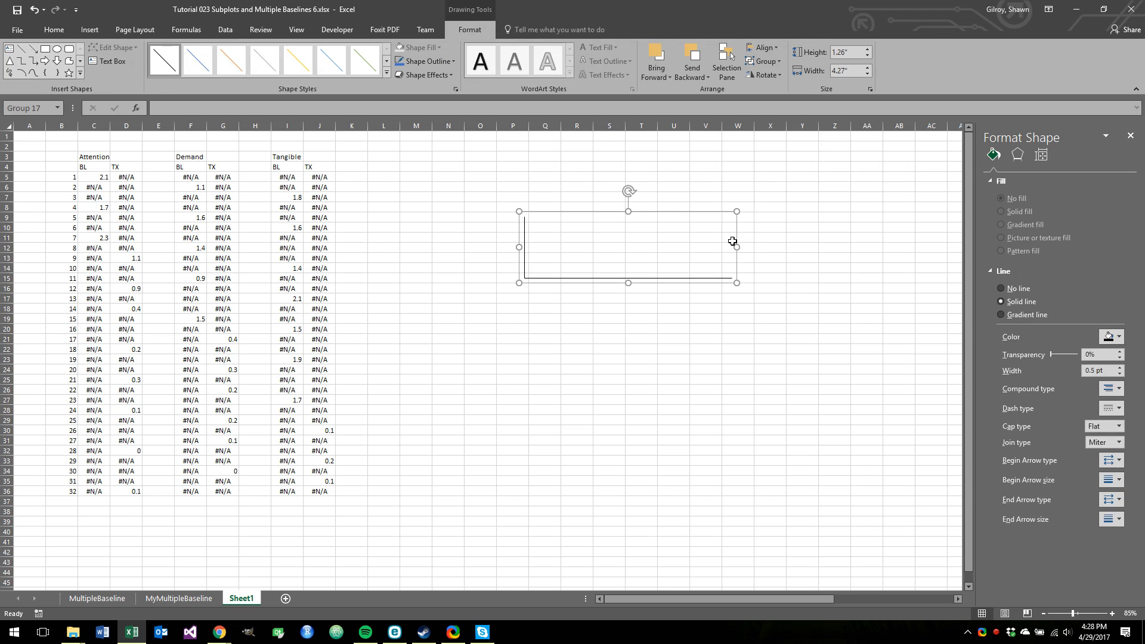
pyautogui.moveTo(737, 247); pyautogui.dragTo(760, 247)
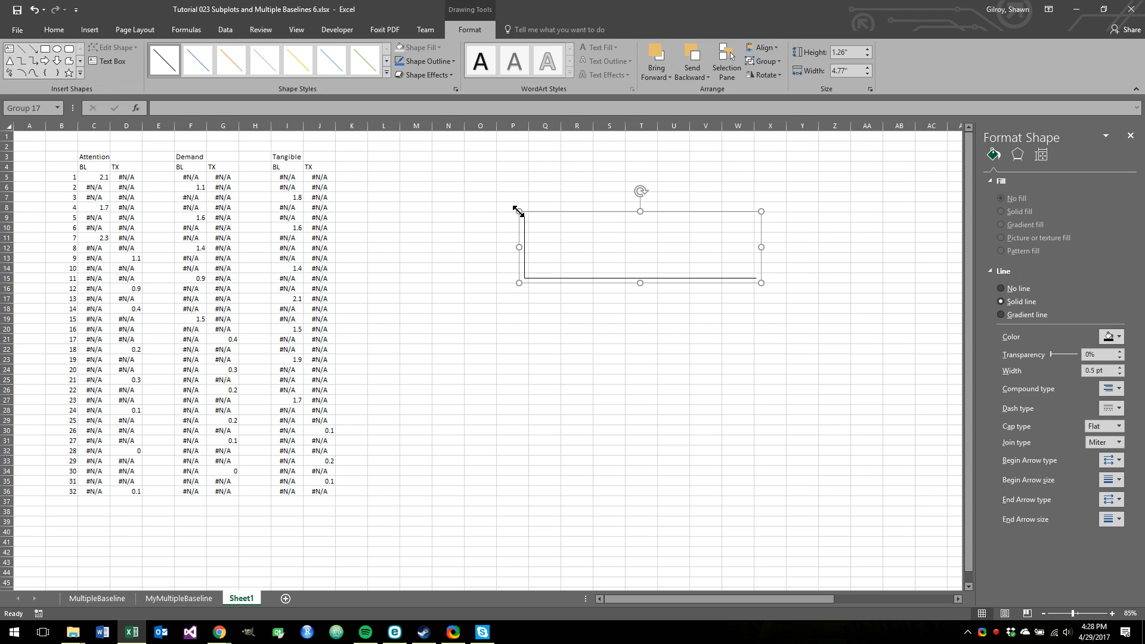
pyautogui.moveTo(518, 210); pyautogui.dragTo(660, 248)
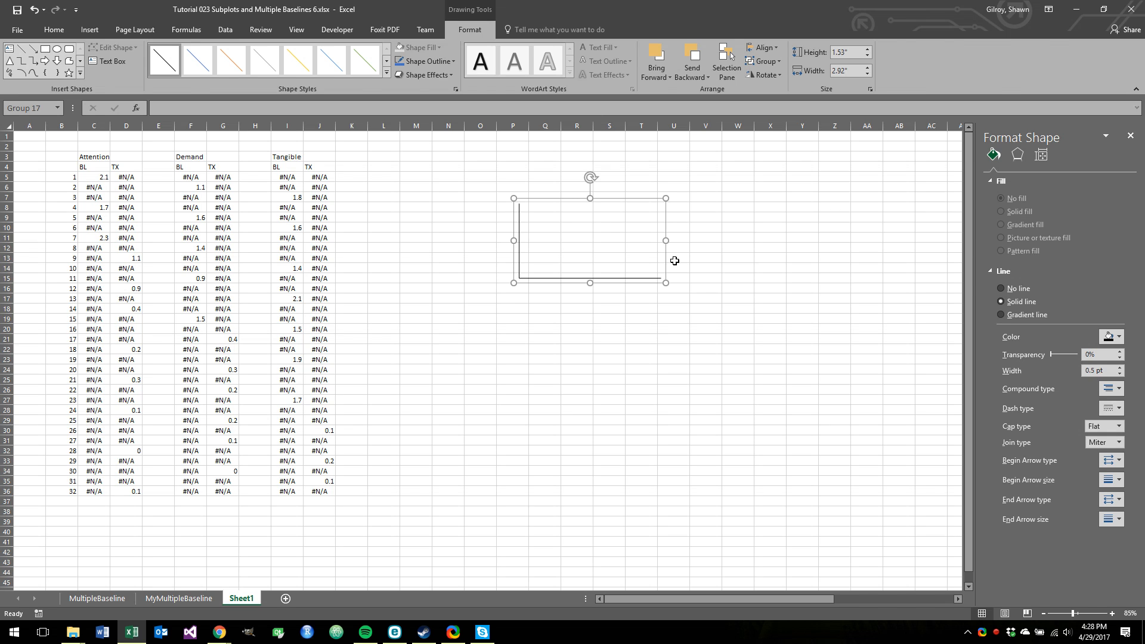
pyautogui.press('Escape')
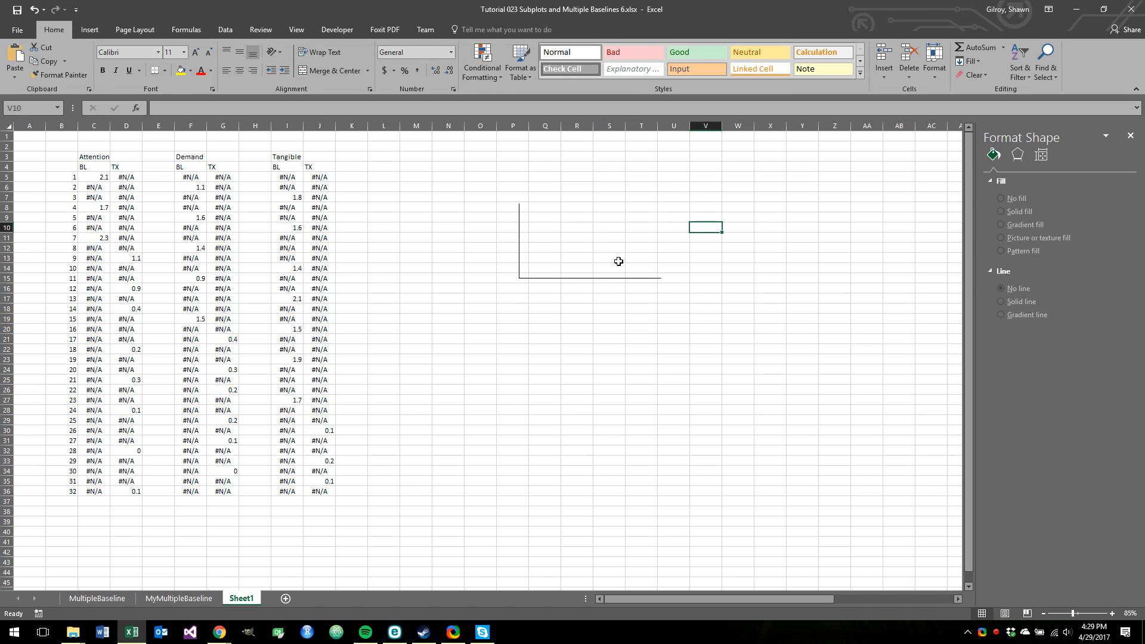
# Step: Copy the grouped L-shaped lines from Sheet1 and paste them inside the overall chart on the MyMultipleBaseline sheet
pyautogui.click(522, 199)
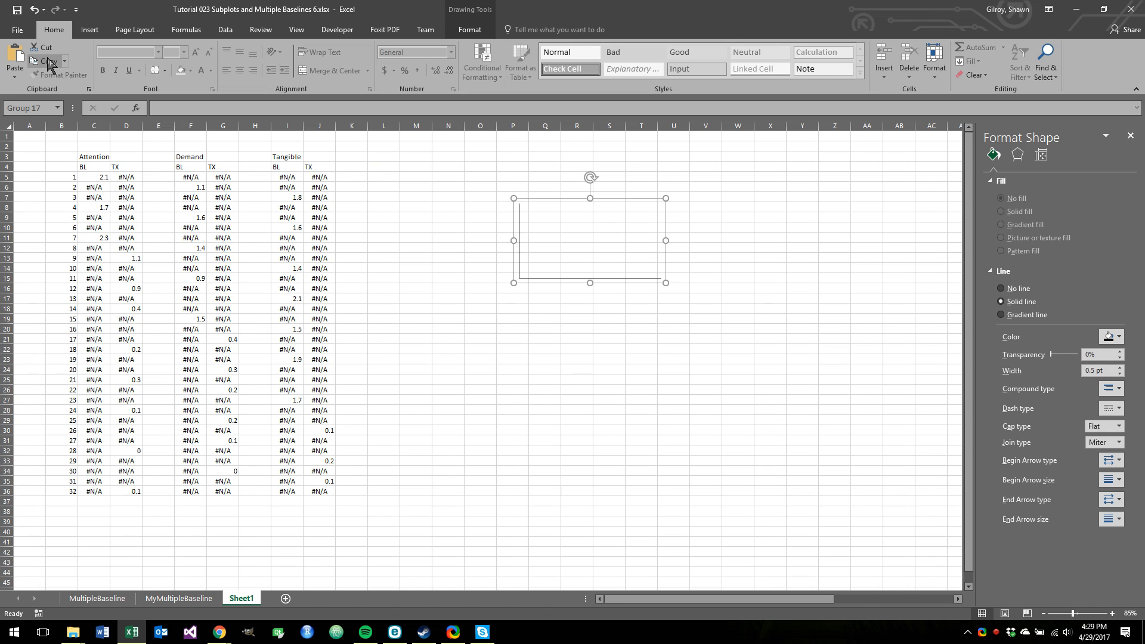
pyautogui.click(190, 598)
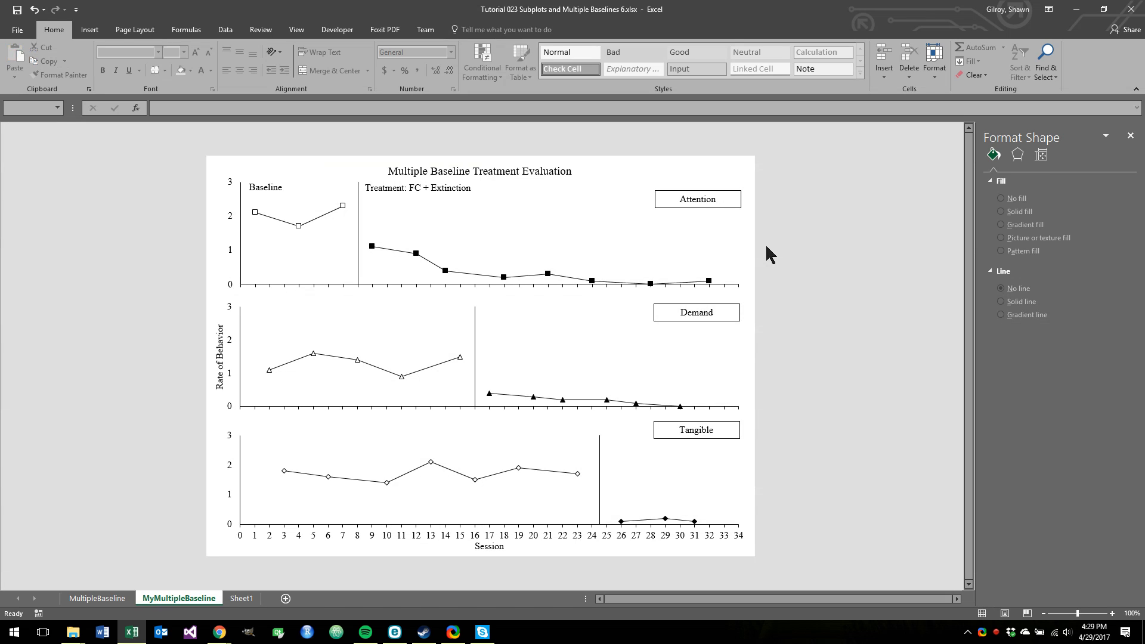
pyautogui.click(752, 248)
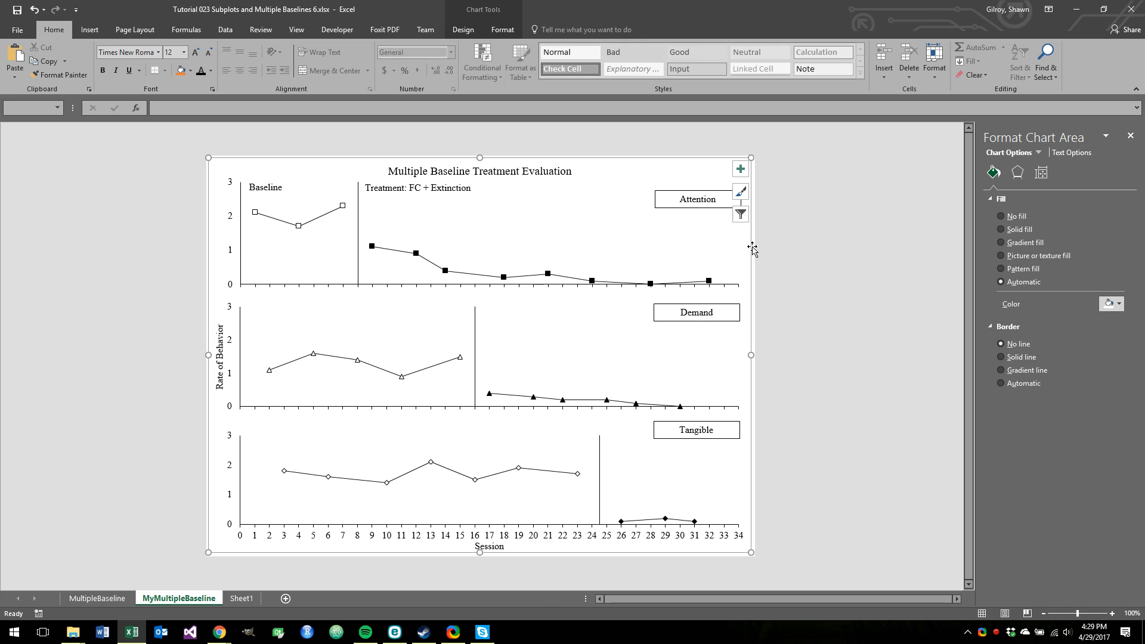
pyautogui.click(16, 56)
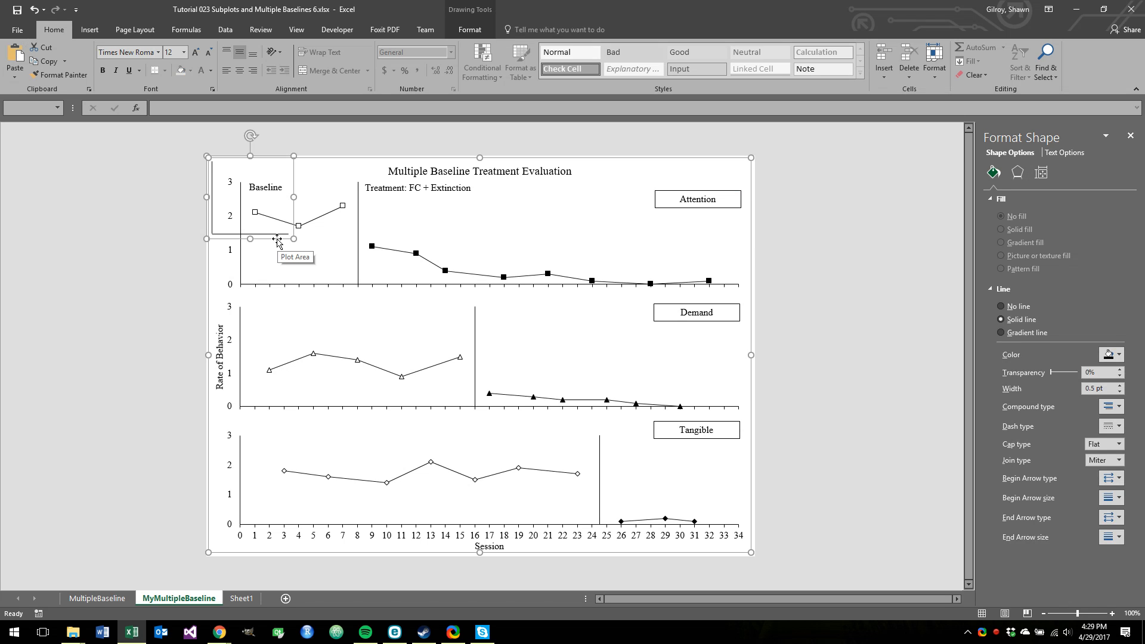
# Step: Move and stretch the pasted L shape so it joins the Attention phase line at session 8 to the top of the Demand phase line
pyautogui.moveTo(277, 239); pyautogui.dragTo(423, 308)
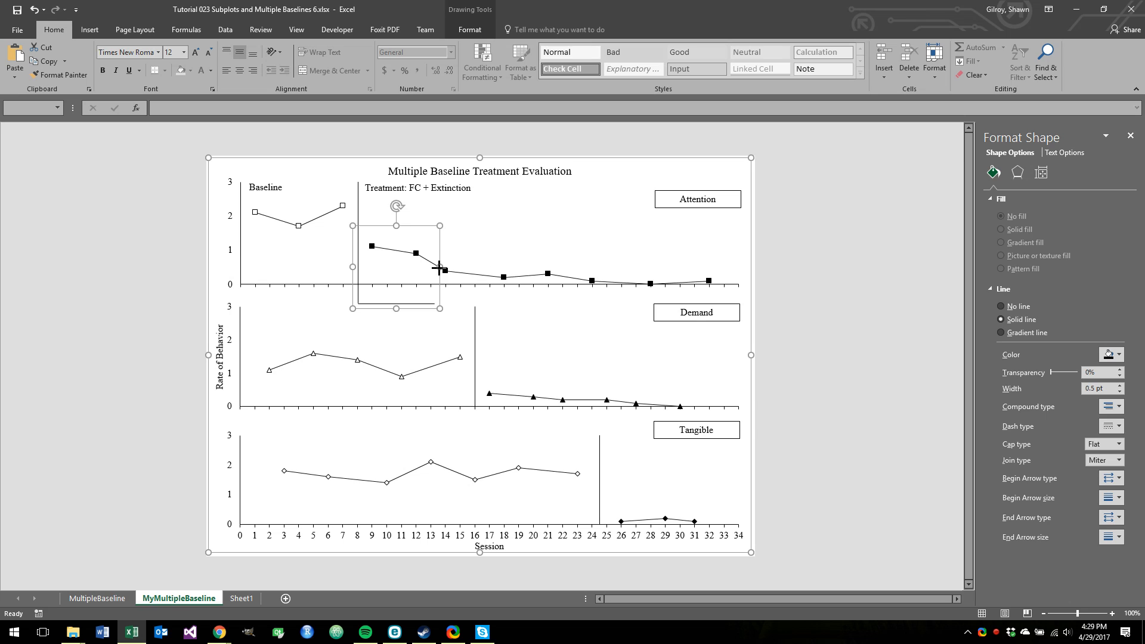
pyautogui.moveTo(439, 267); pyautogui.dragTo(475, 273)
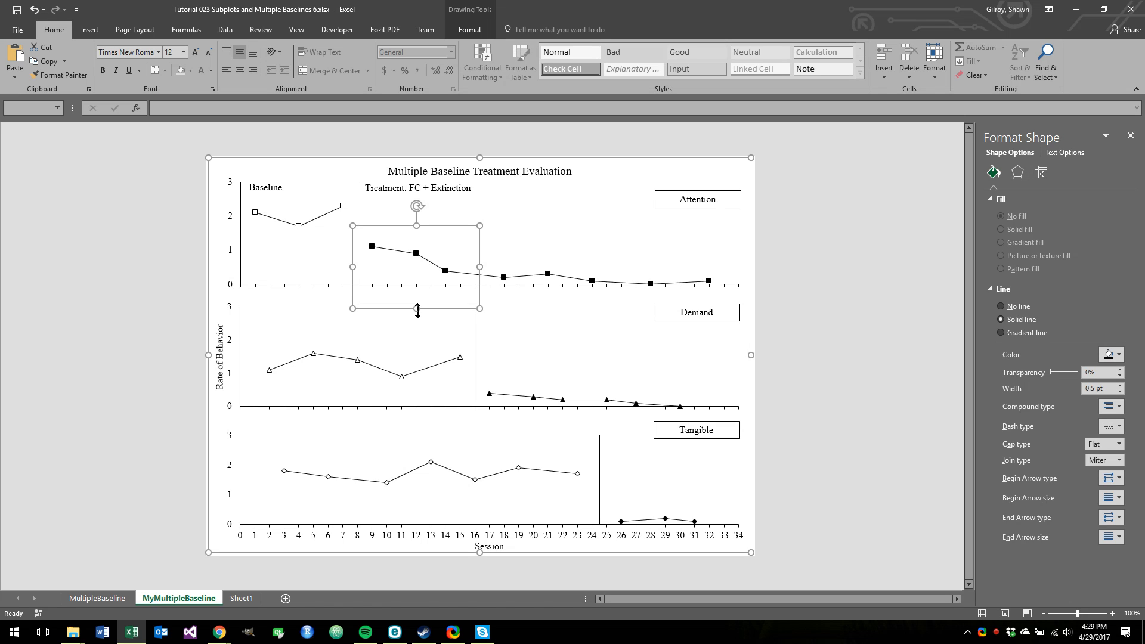
pyautogui.moveTo(417, 308); pyautogui.dragTo(418, 309)
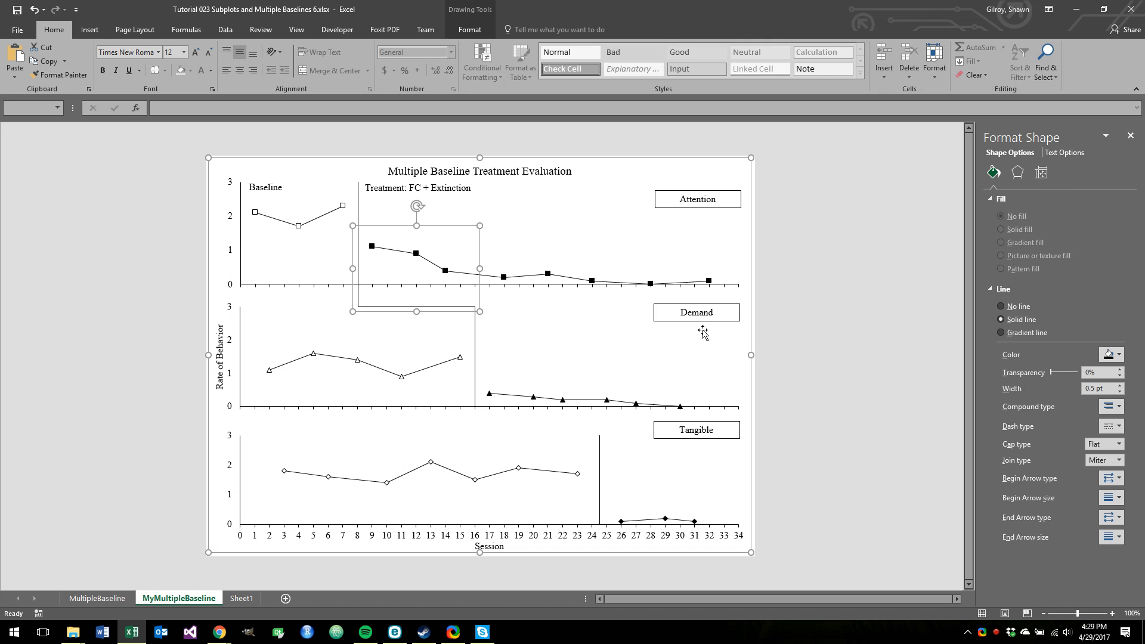
pyautogui.click(810, 336)
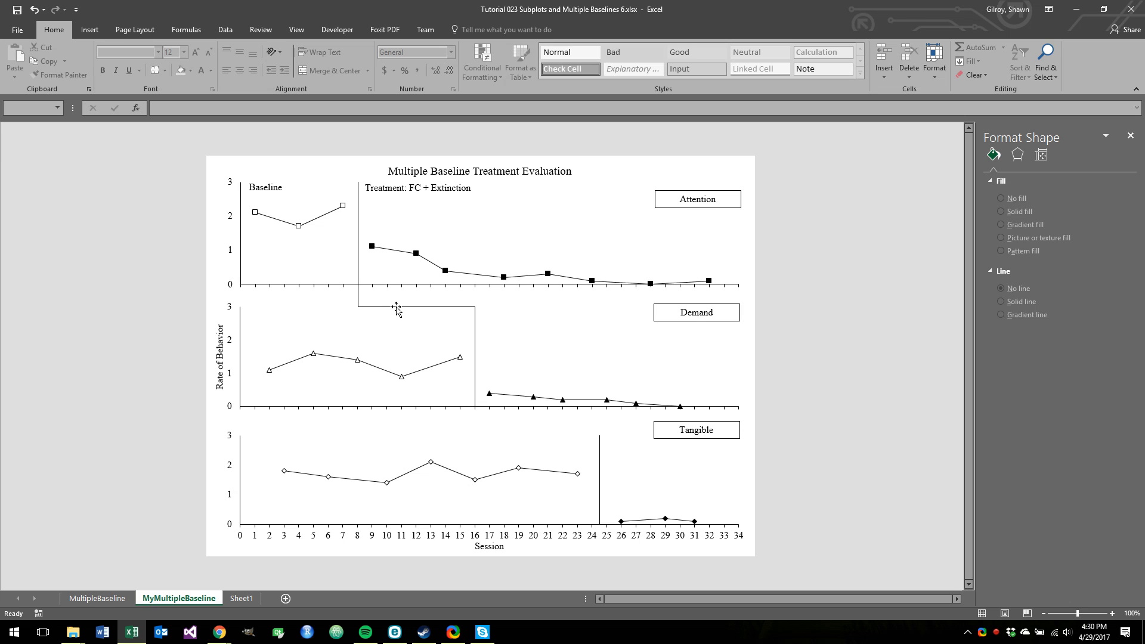
# Step: Copy the grouped L-shaped lines from Sheet1 again and paste a second copy into the overall MyMultipleBaseline chart
pyautogui.click(239, 598)
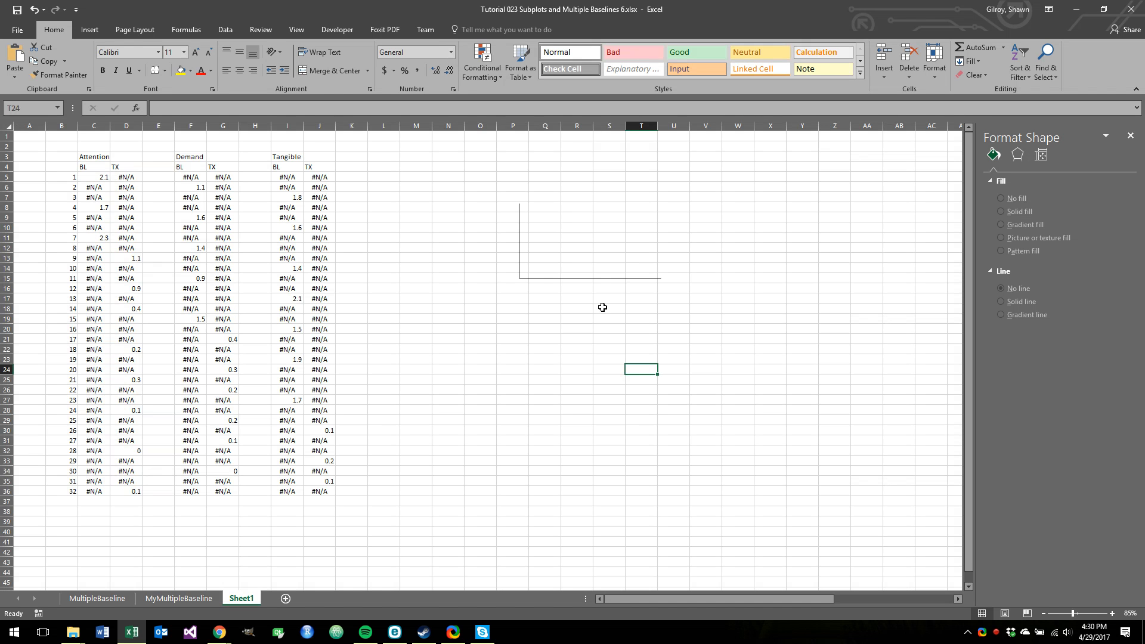
pyautogui.click(595, 278)
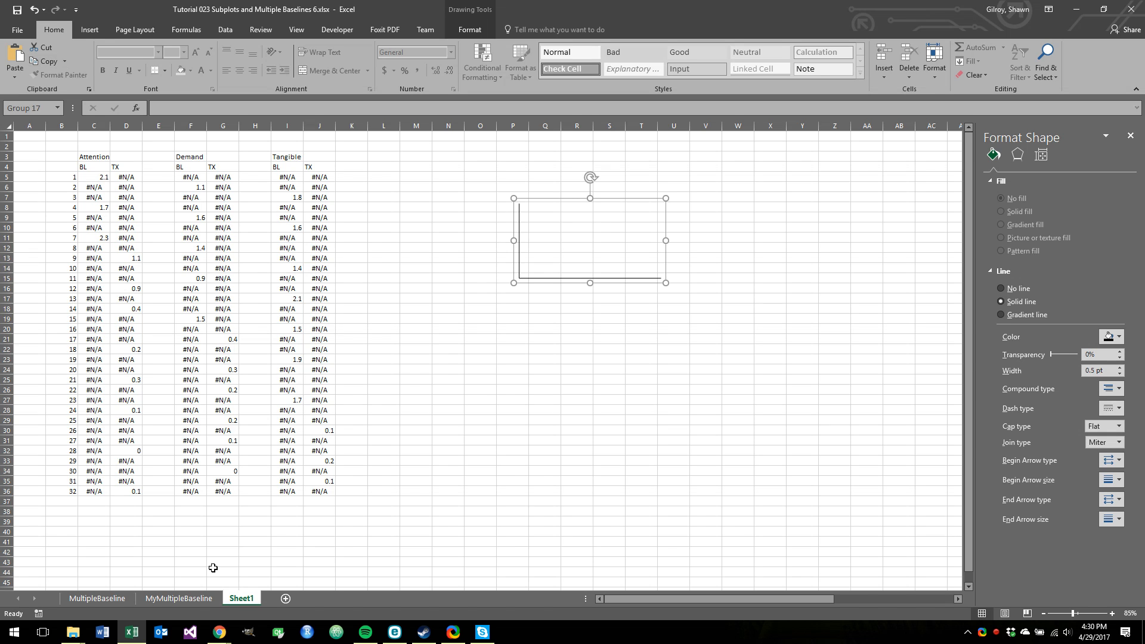
pyautogui.hotkey('ctrl', 'pageup')
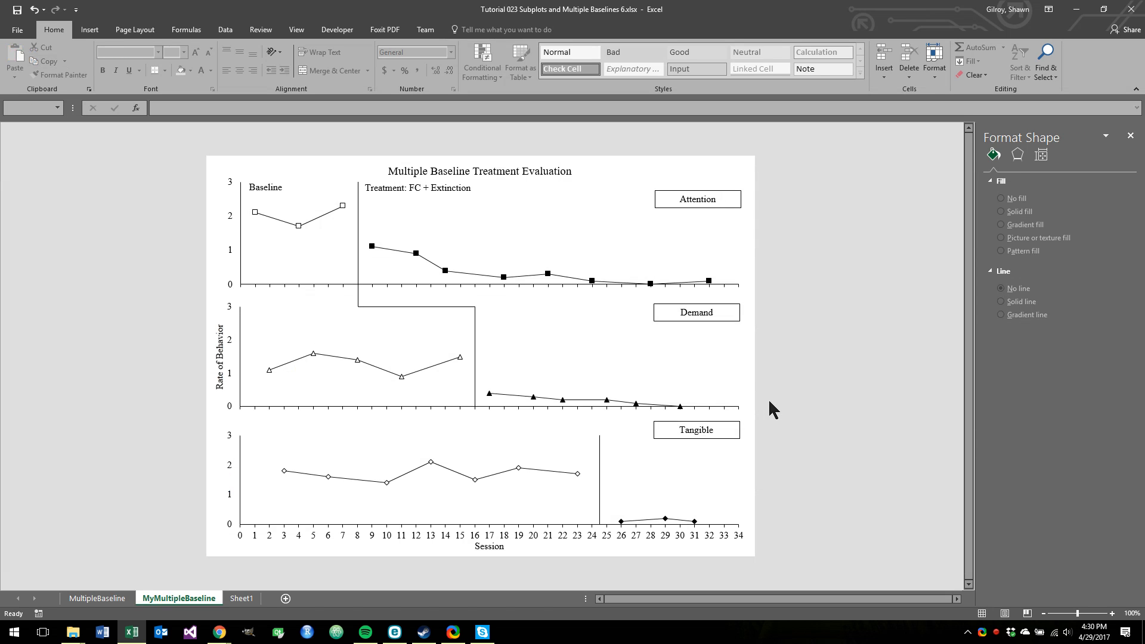
pyautogui.click(754, 376)
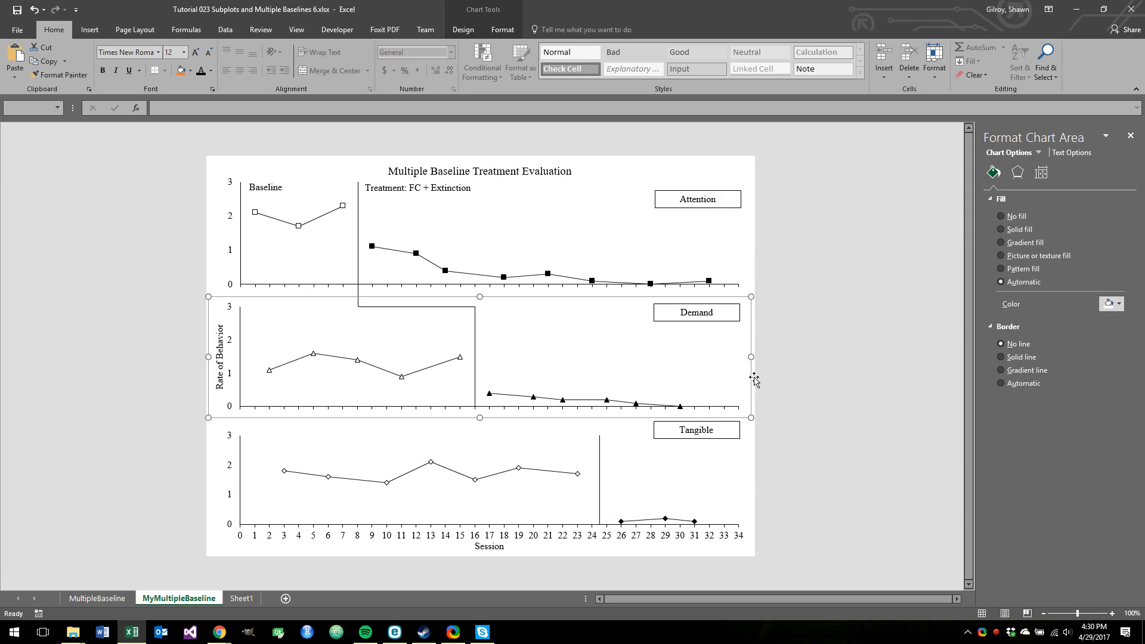
pyautogui.click(752, 238)
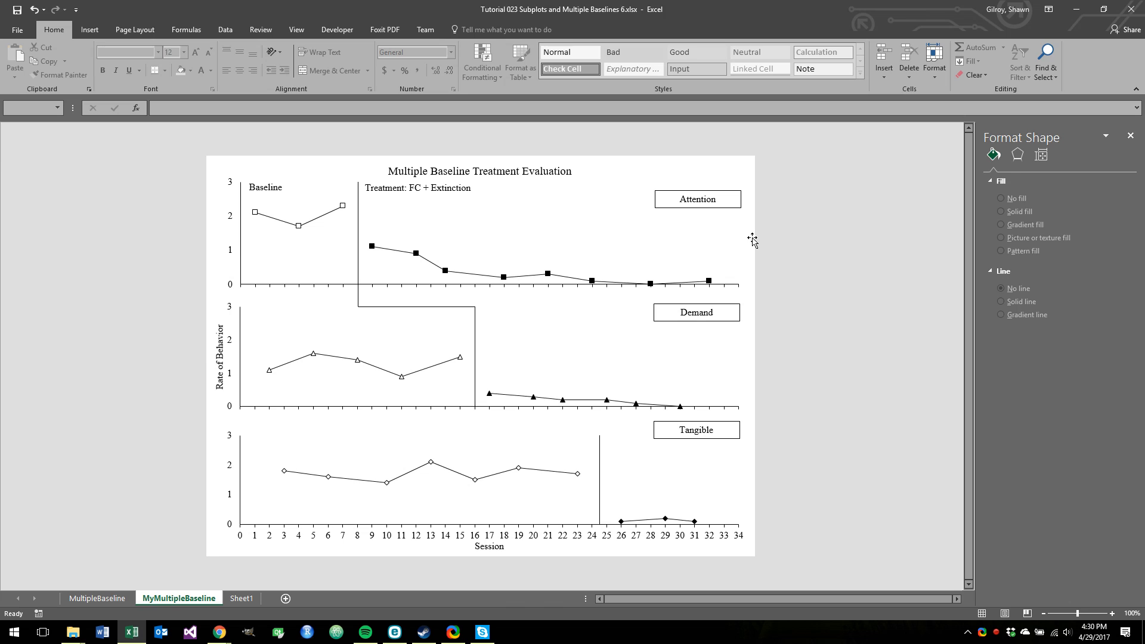
pyautogui.click(752, 239)
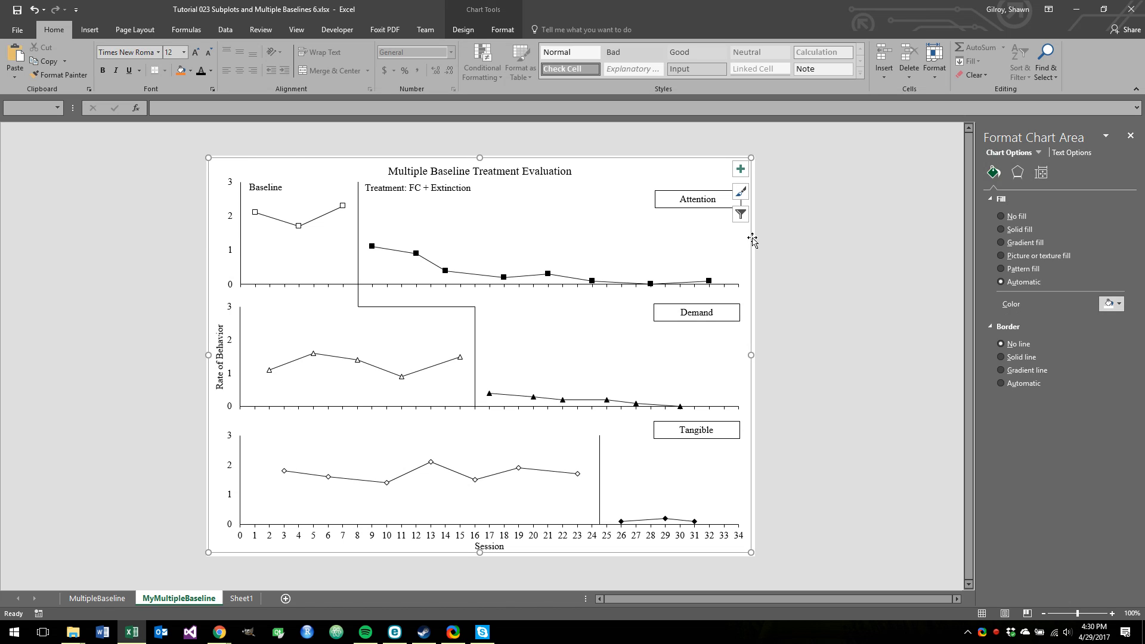
pyautogui.click(18, 56)
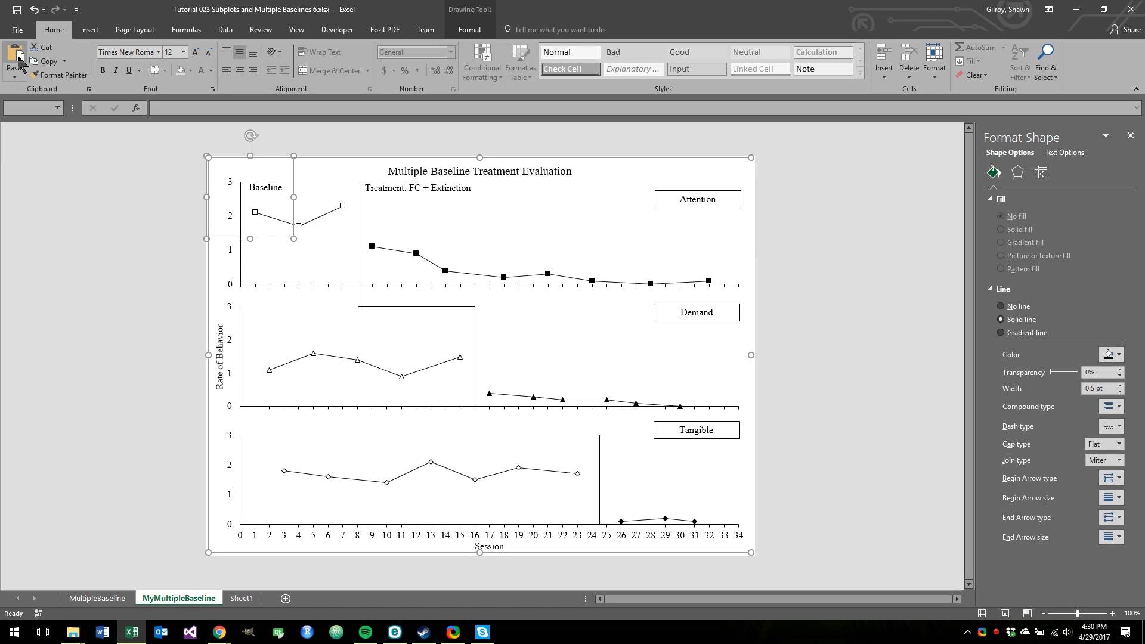
# Step: Move and stretch the second L shape so it joins the Demand phase line at session 16 to the top of the Tangible phase line
pyautogui.moveTo(261, 241); pyautogui.dragTo(523, 448)
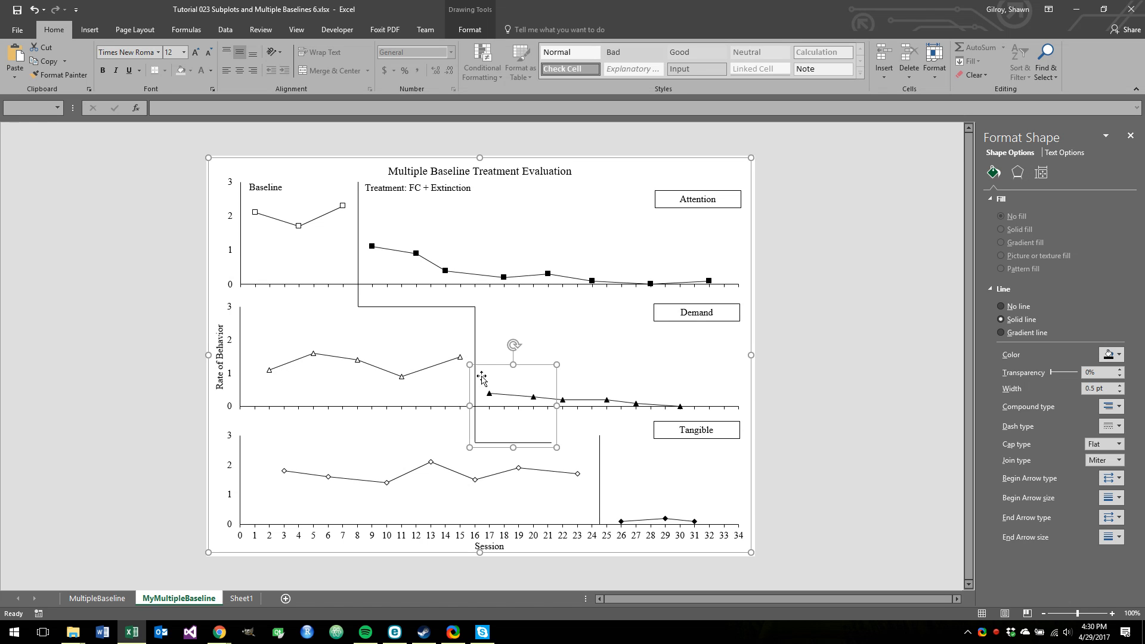
pyautogui.moveTo(556, 405); pyautogui.dragTo(598, 415)
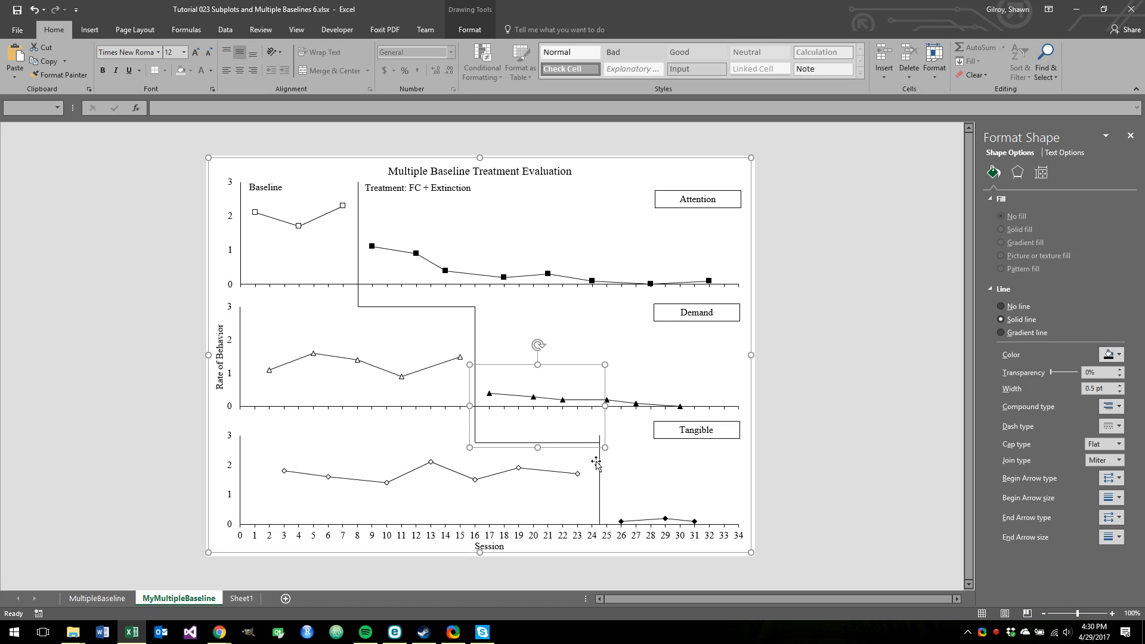
pyautogui.moveTo(538, 447); pyautogui.dragTo(540, 436)
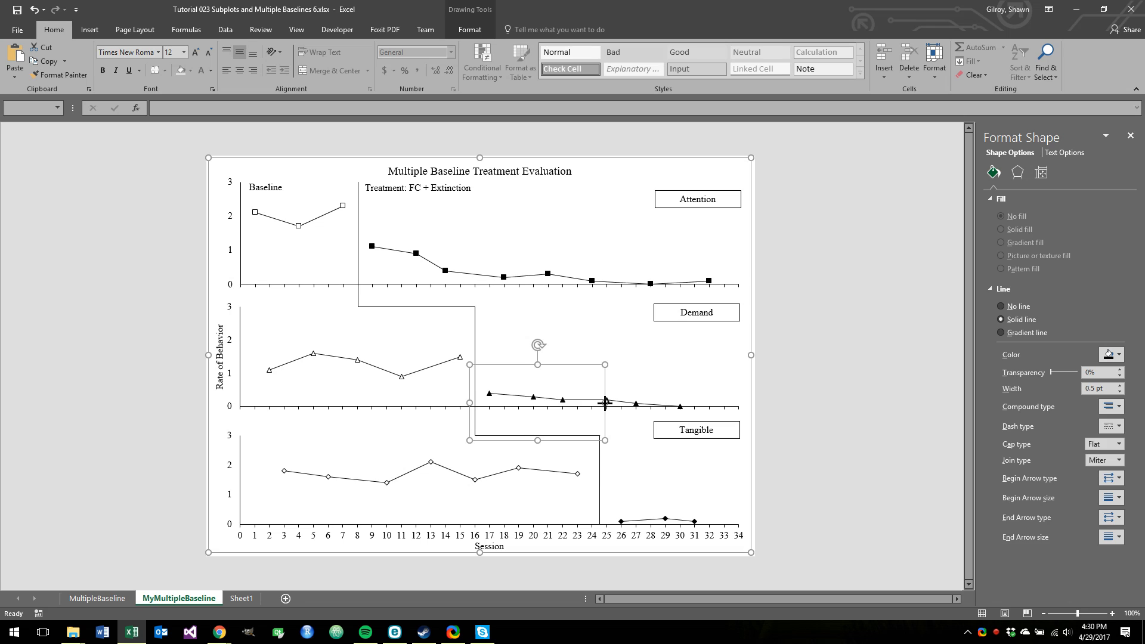
pyautogui.moveTo(605, 402)
pyautogui.mouseDown()
pyautogui.moveTo(589, 403)
pyautogui.moveTo(603, 403)
pyautogui.mouseUp()
pyautogui.click(820, 439)
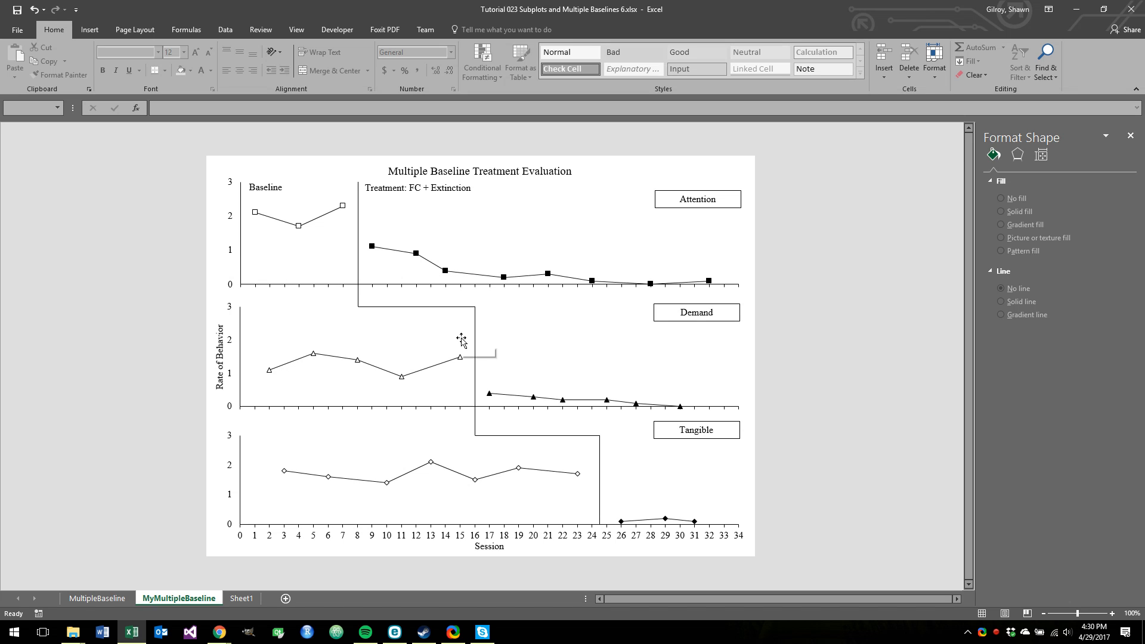
pyautogui.click(427, 307)
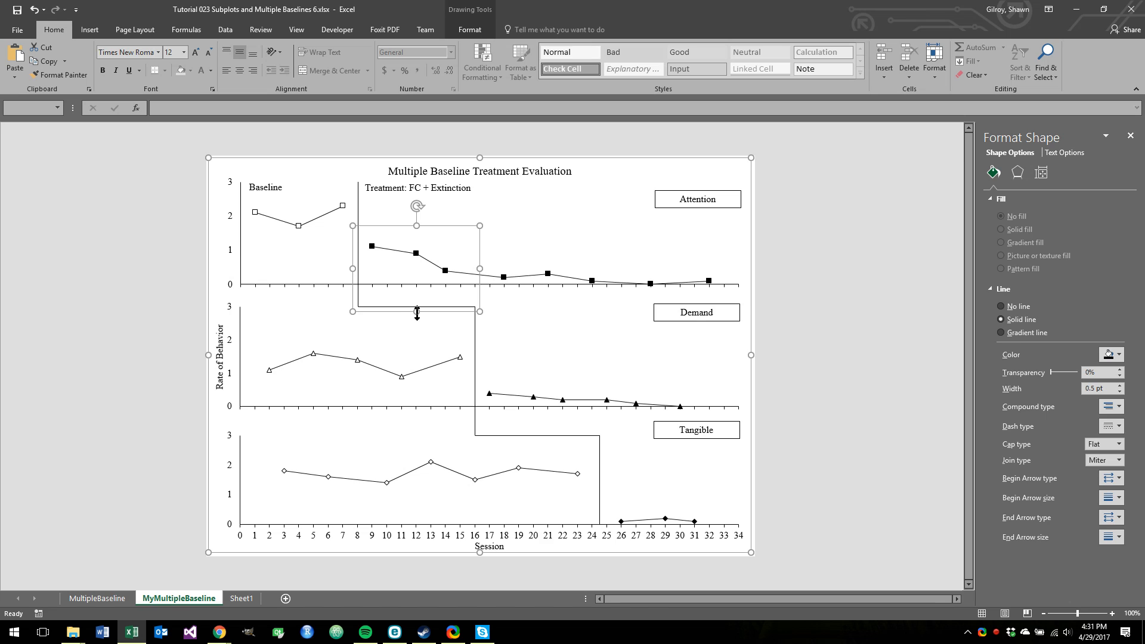
pyautogui.moveTo(416, 311); pyautogui.dragTo(476, 270)
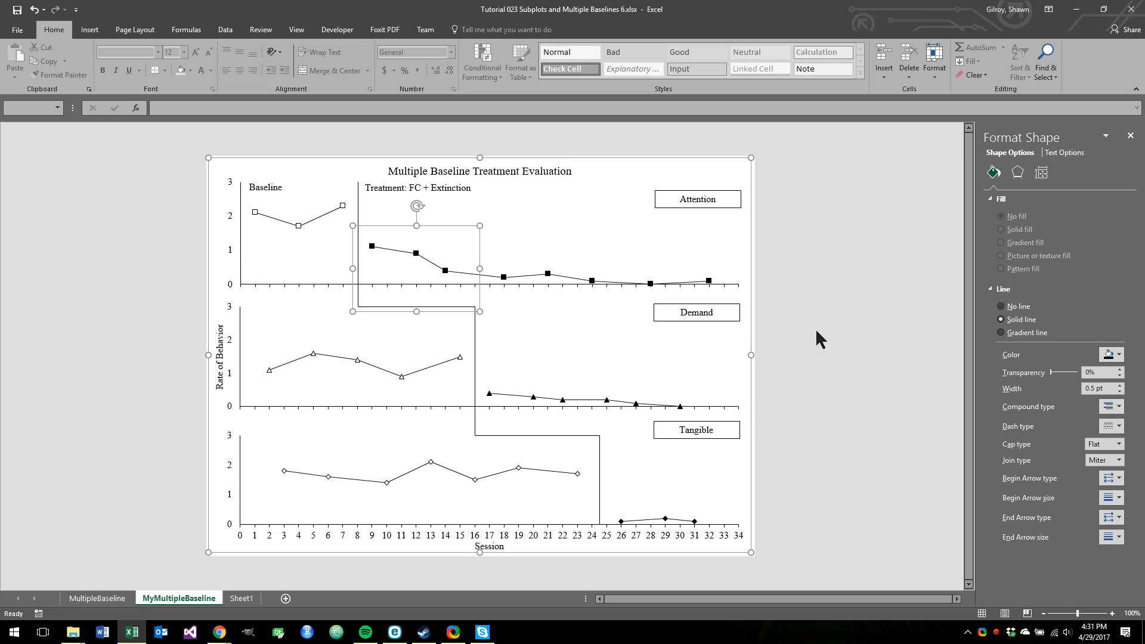
pyautogui.click(814, 328)
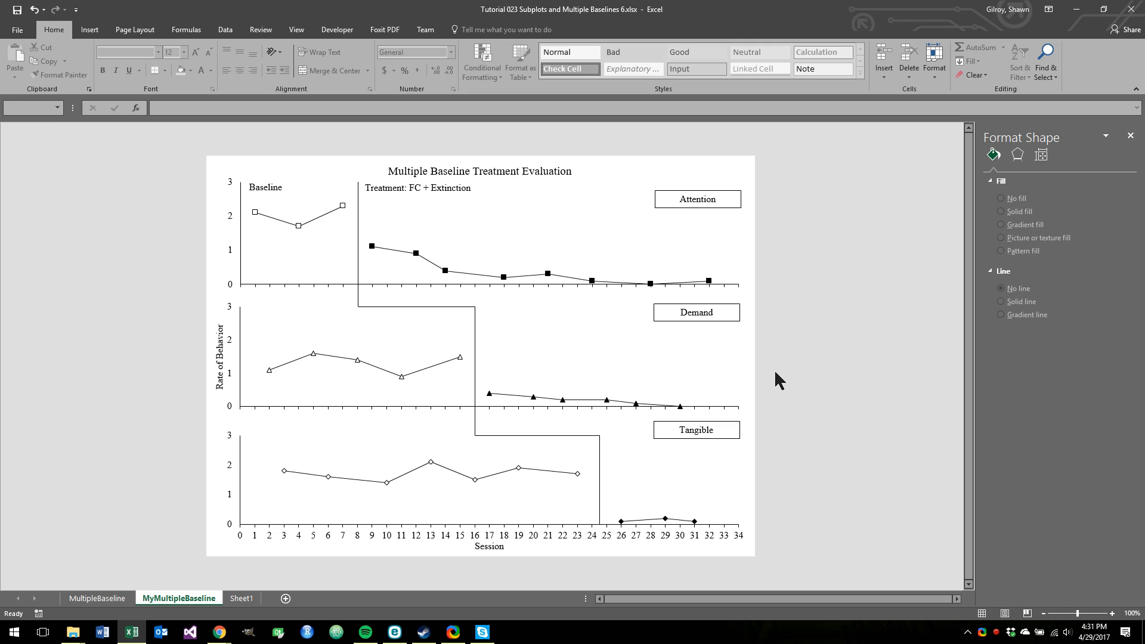
pyautogui.click(409, 309)
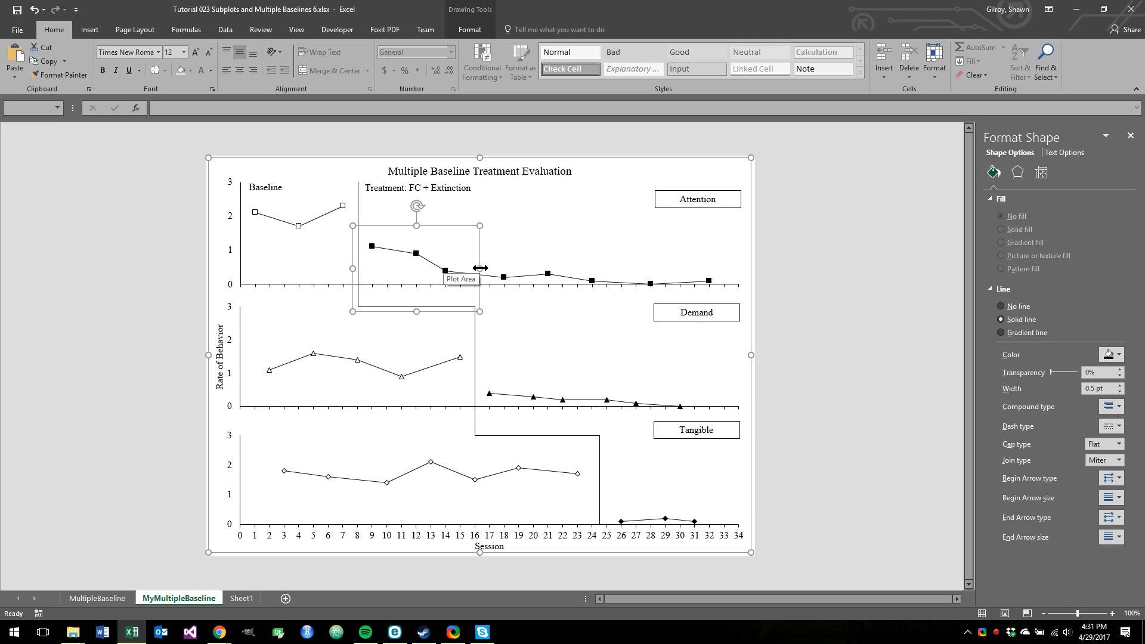
pyautogui.click(796, 330)
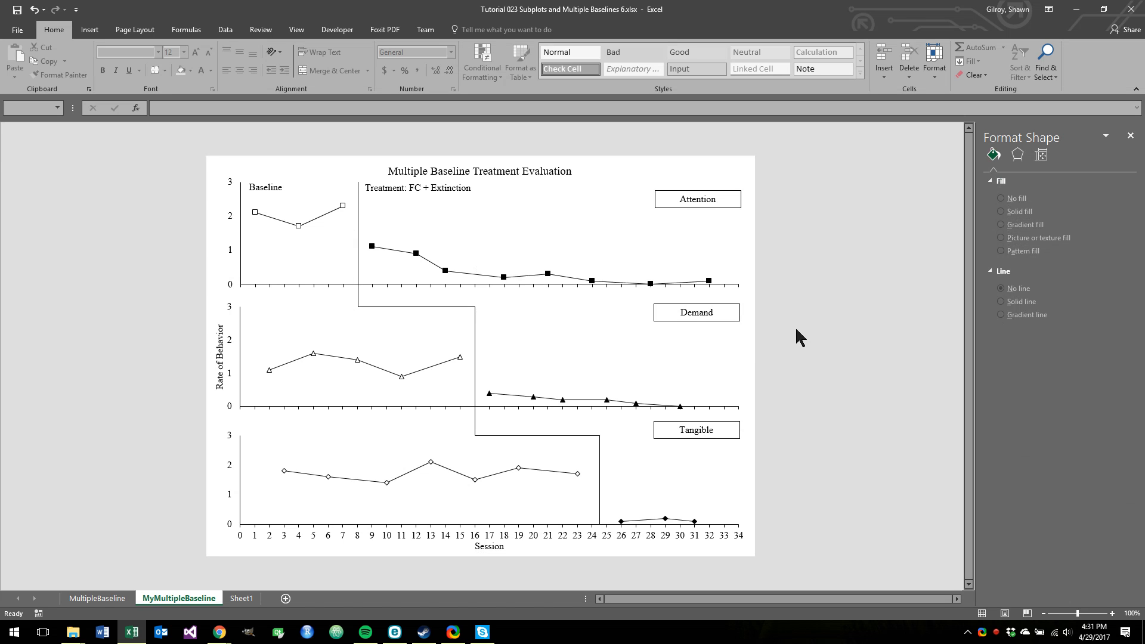
# Step: Compare the MyMultipleBaseline chart with the sample on the MultipleBaseline sheet, checking the axis titles and the session axis
pyautogui.click(131, 598)
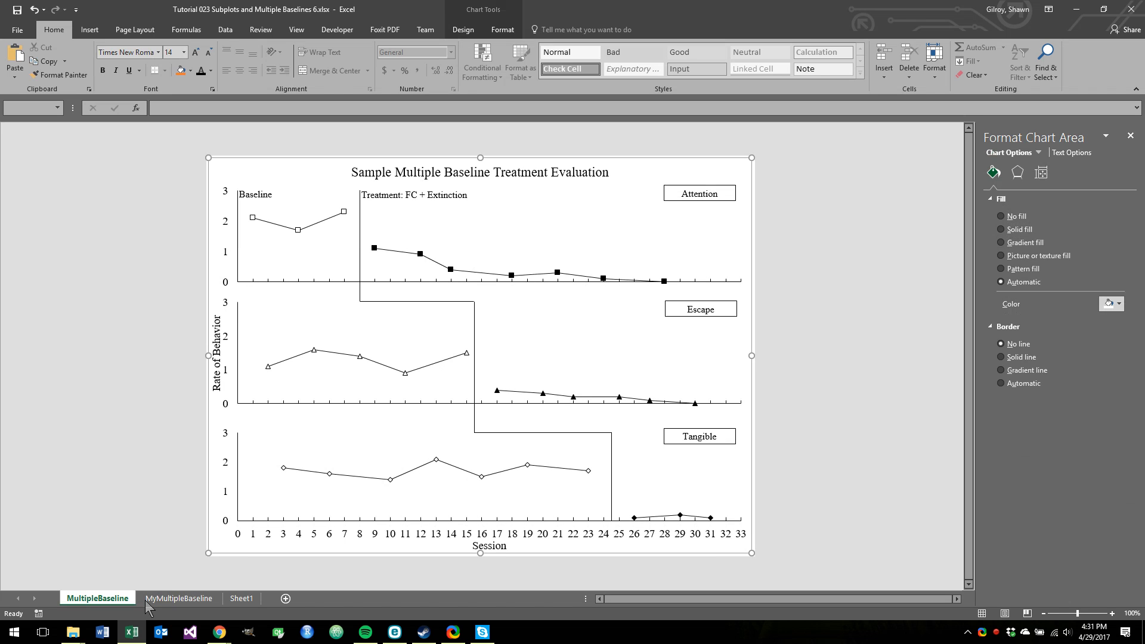
pyautogui.click(150, 599)
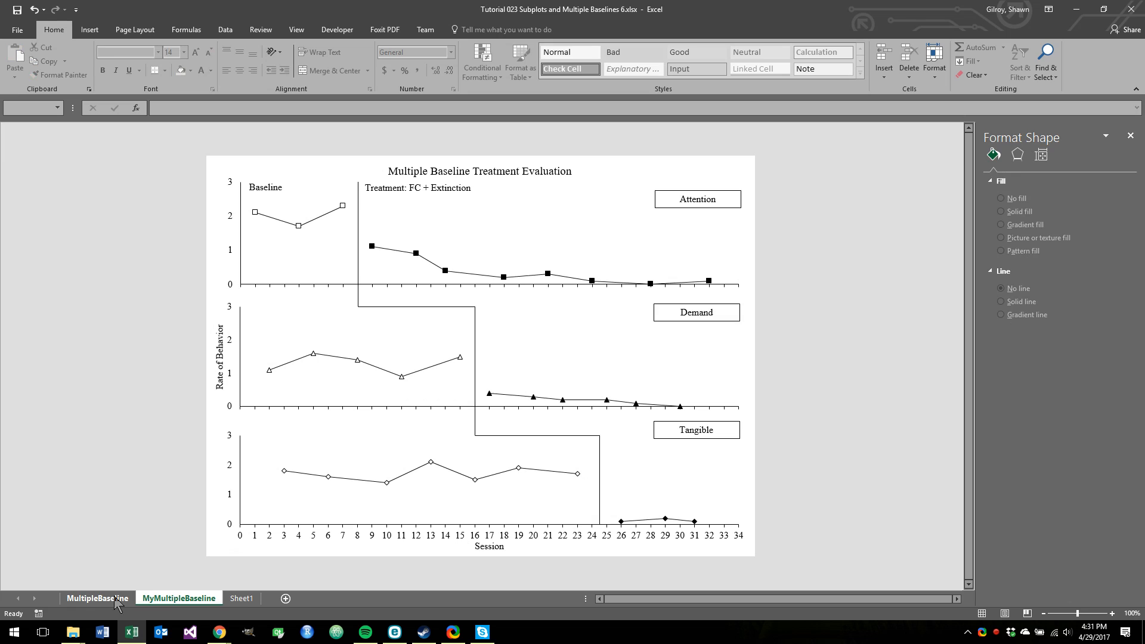
pyautogui.click(217, 384)
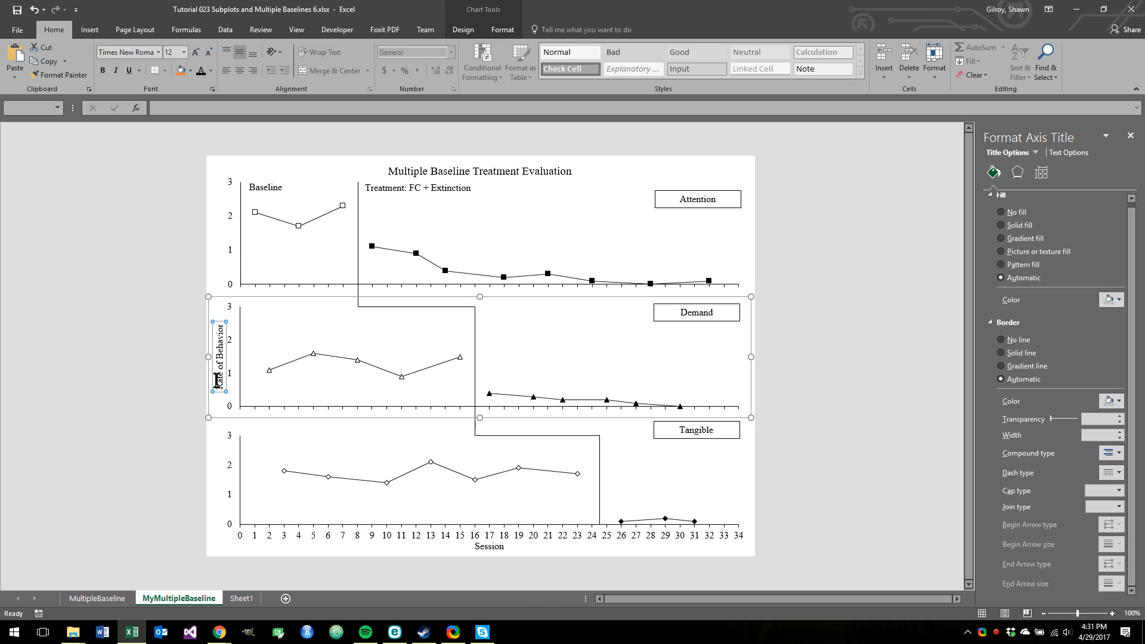
pyautogui.click(584, 554)
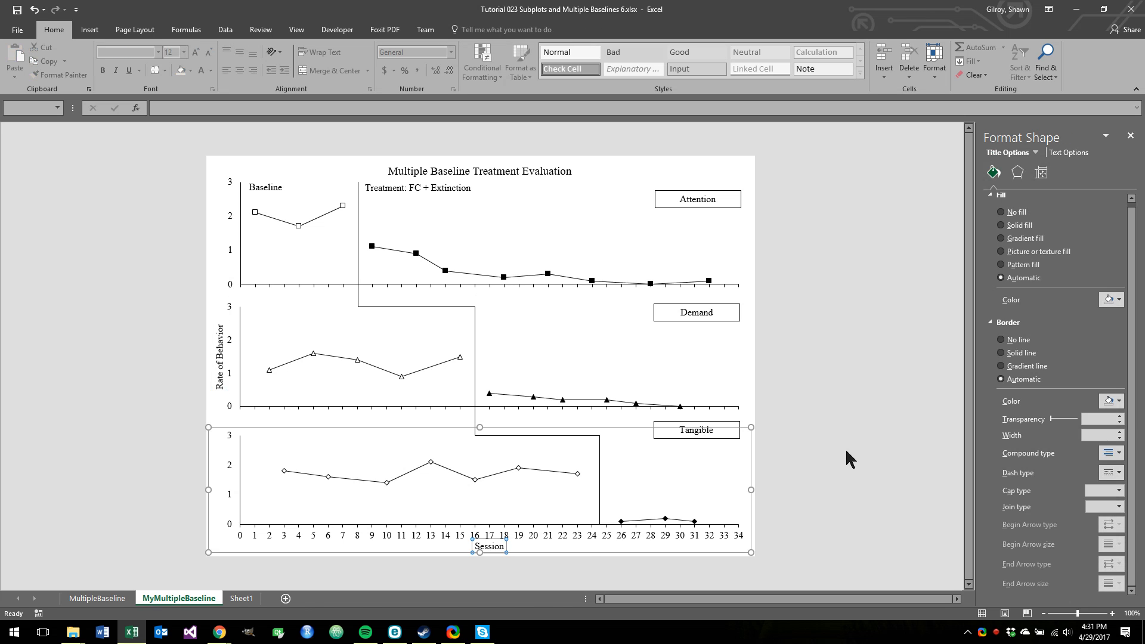
pyautogui.hotkey('ctrl', 'pageup')
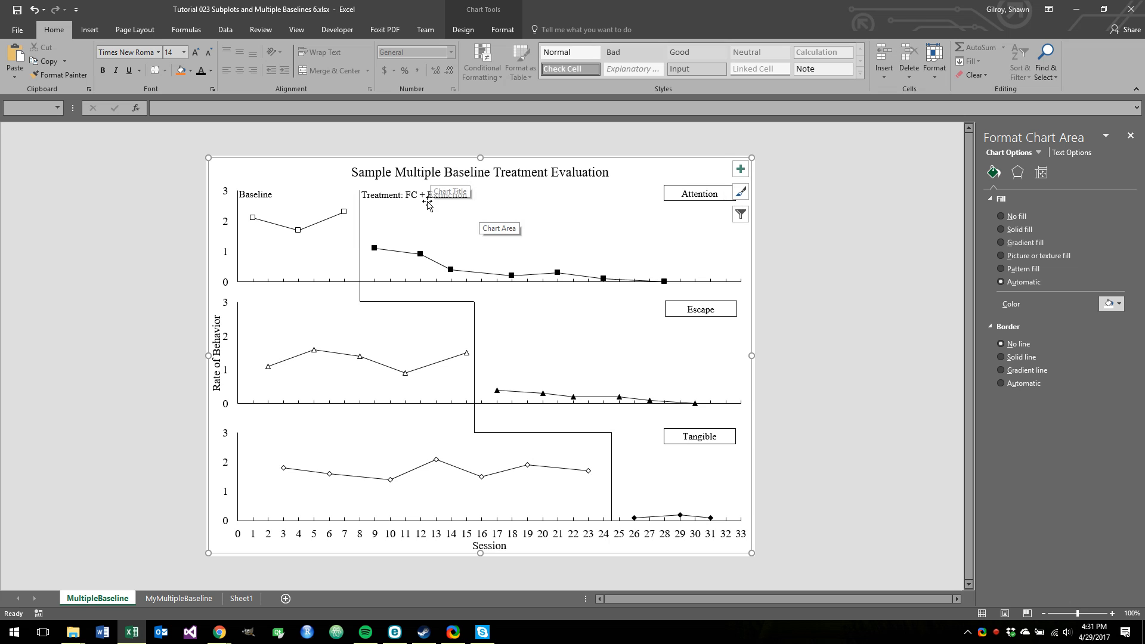
pyautogui.hotkey('ctrl', 'pagedown')
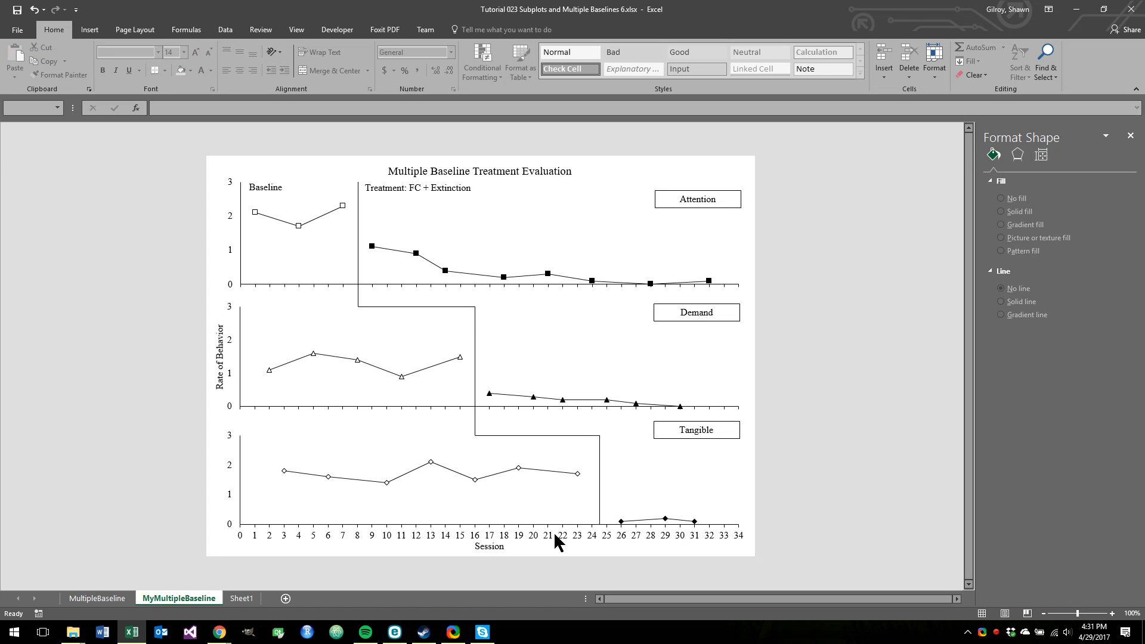
pyautogui.click(554, 534)
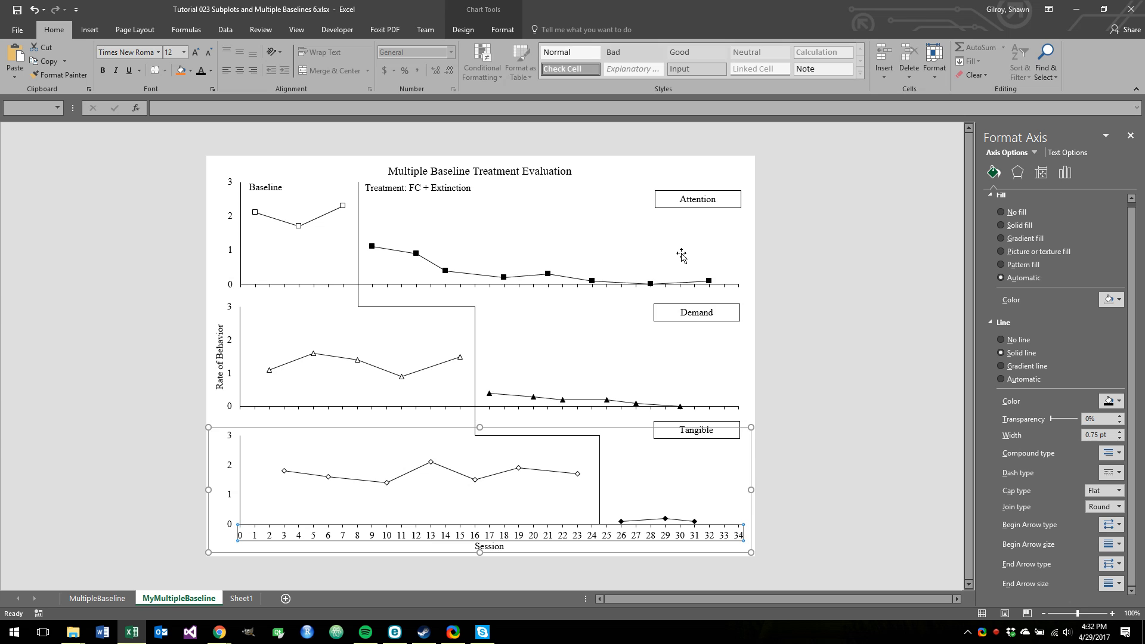
pyautogui.press('Escape')
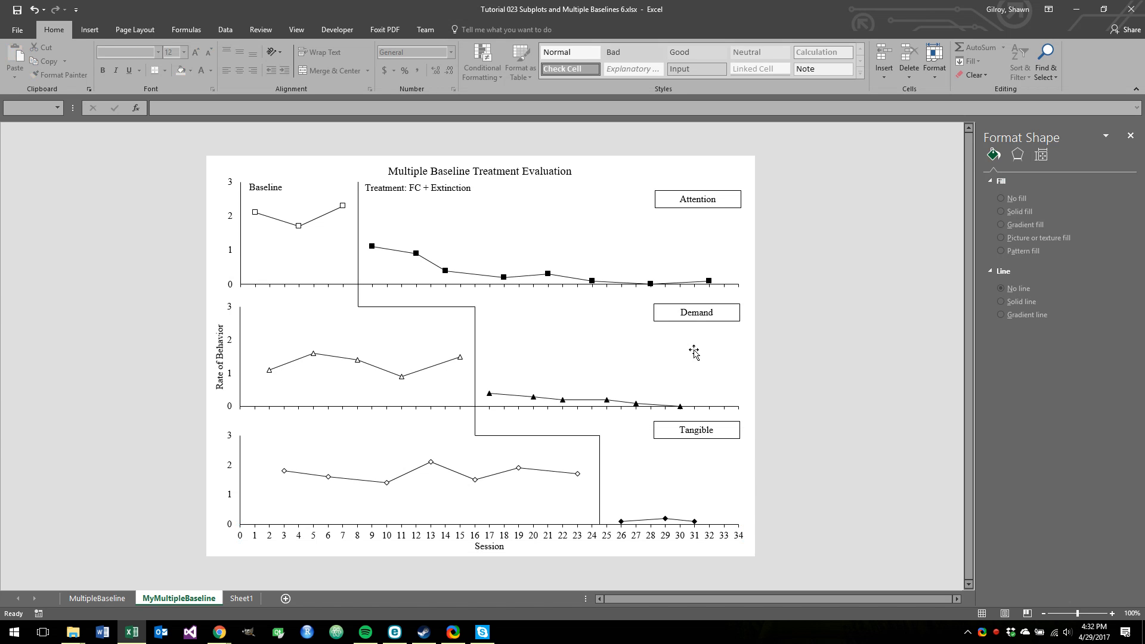